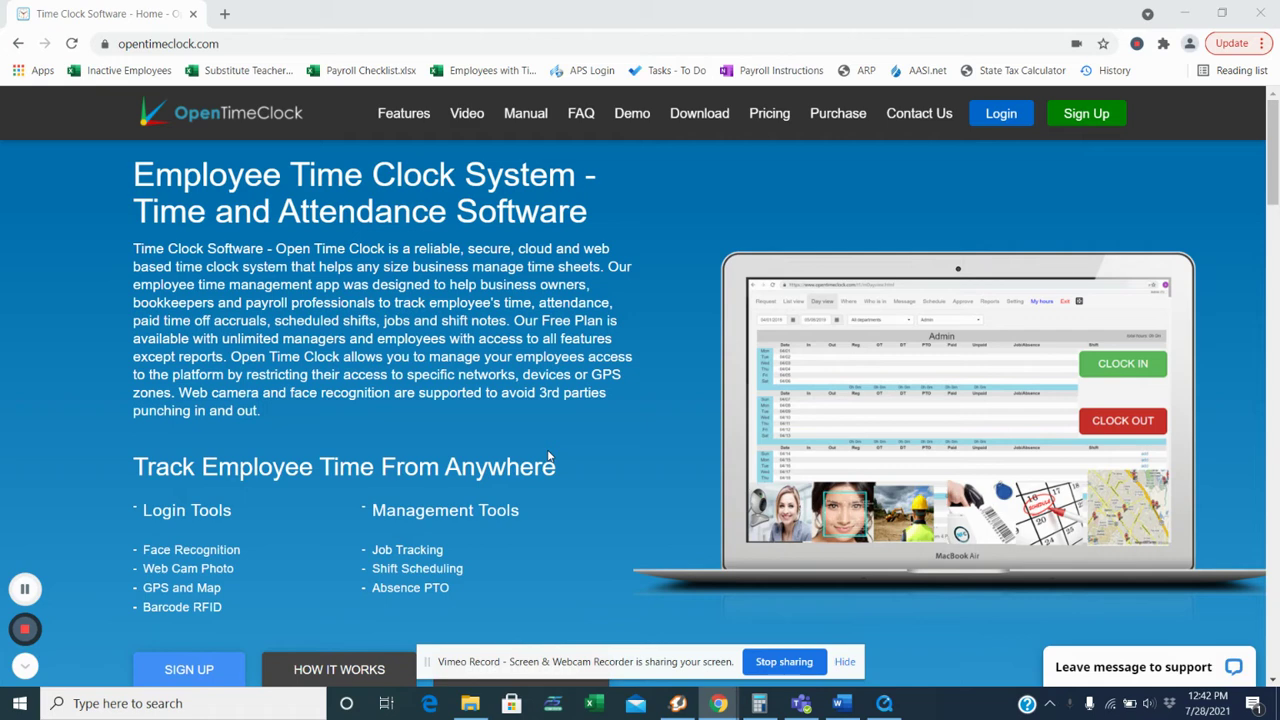
Step: Sign in with the company name NCCSDA to reach the employee clock page
left_click(1001, 115)
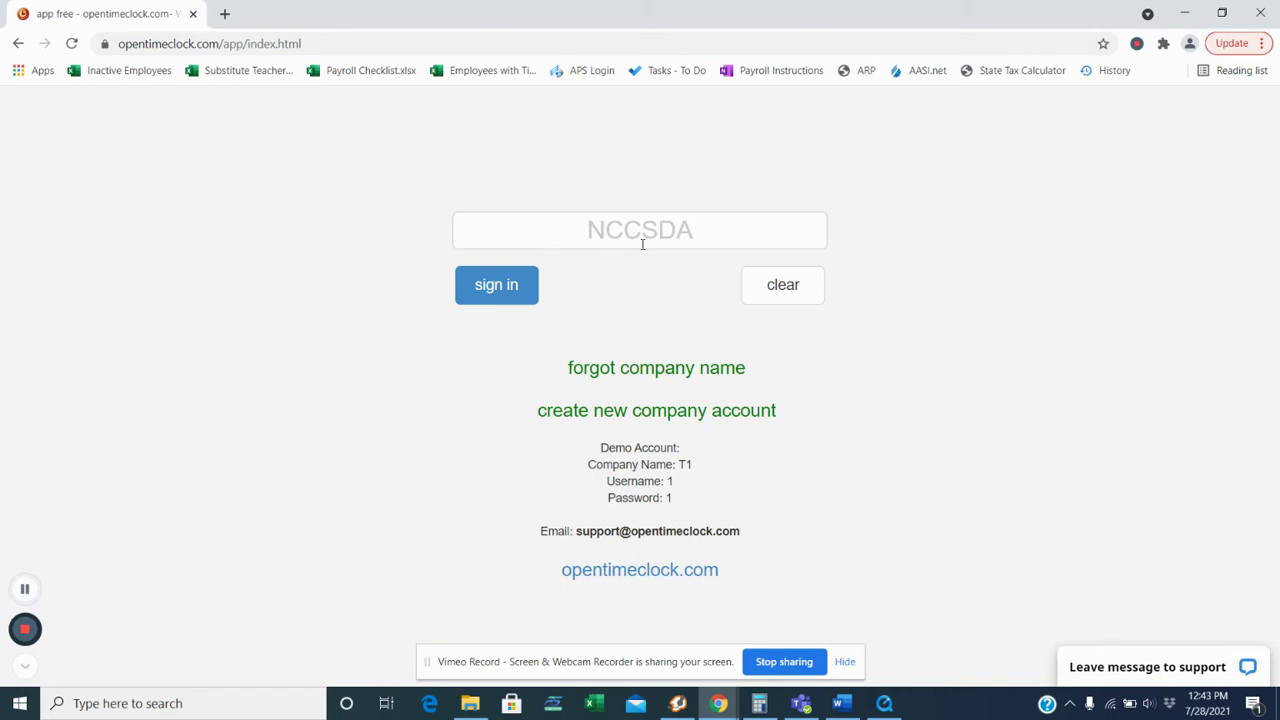
left_click(486, 295)
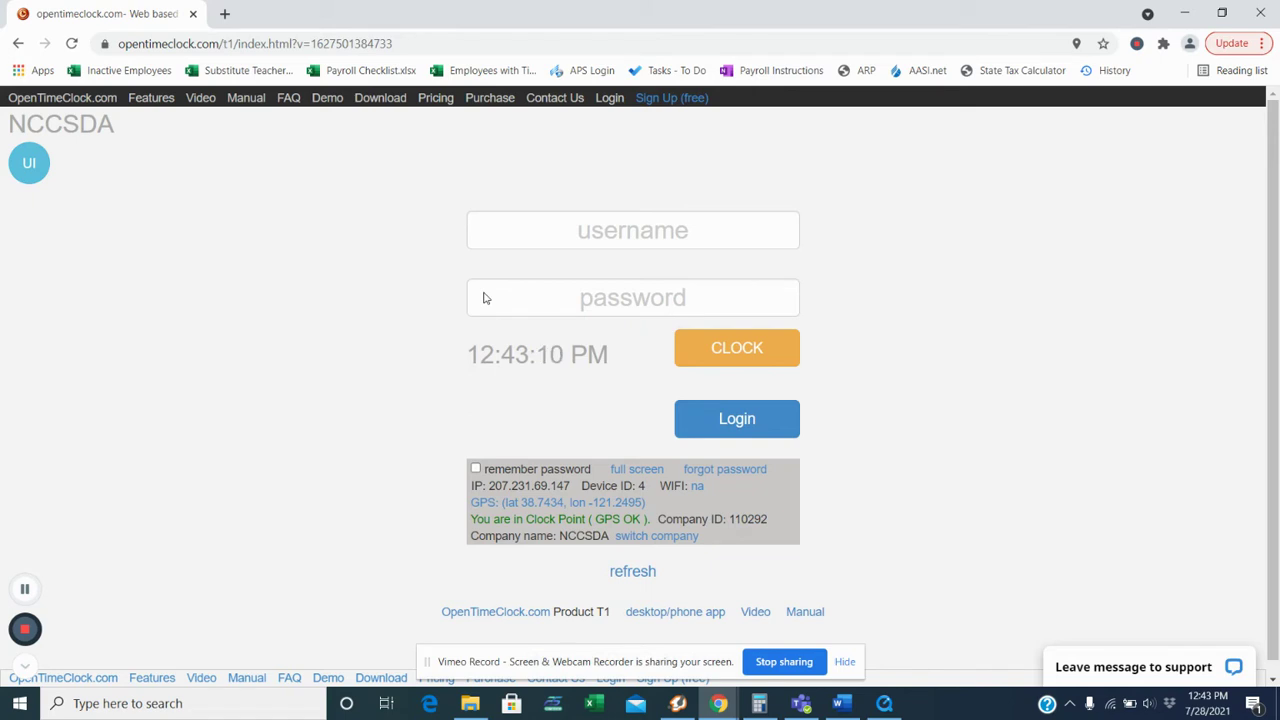
left_click(674, 237)
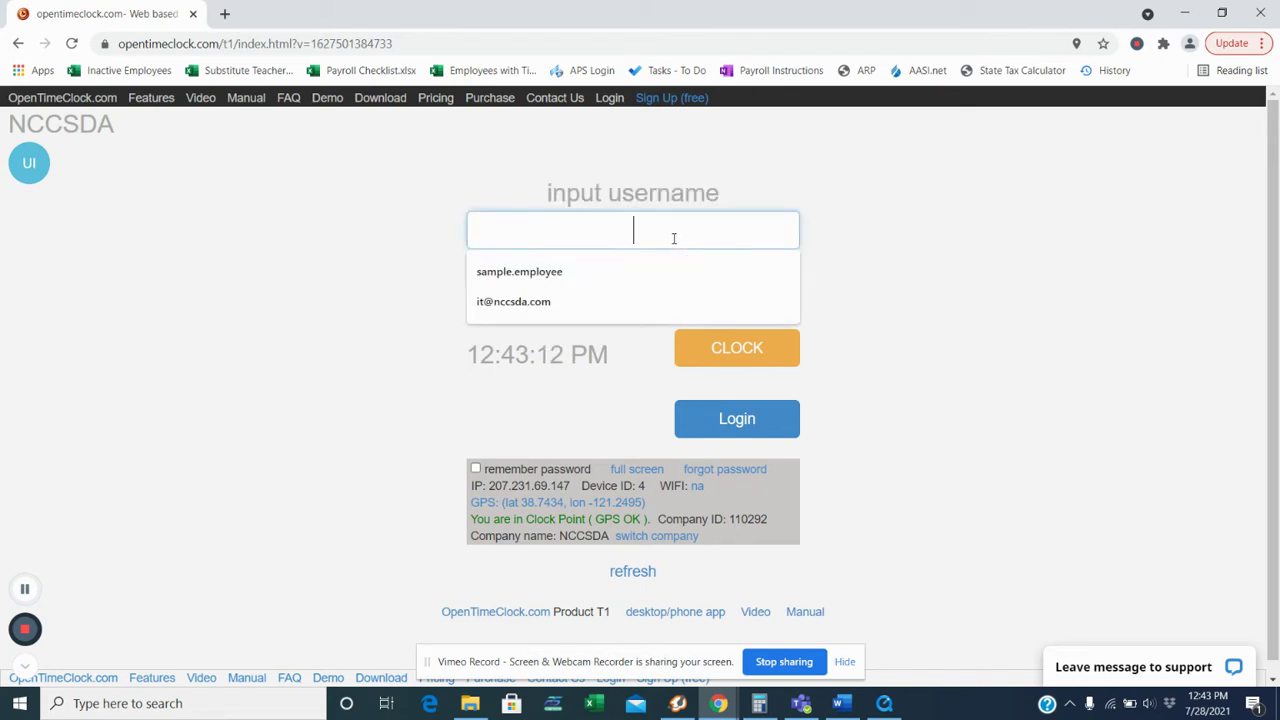
Step: Enter the employee's username and password and clock in for a new shift
type("sa")
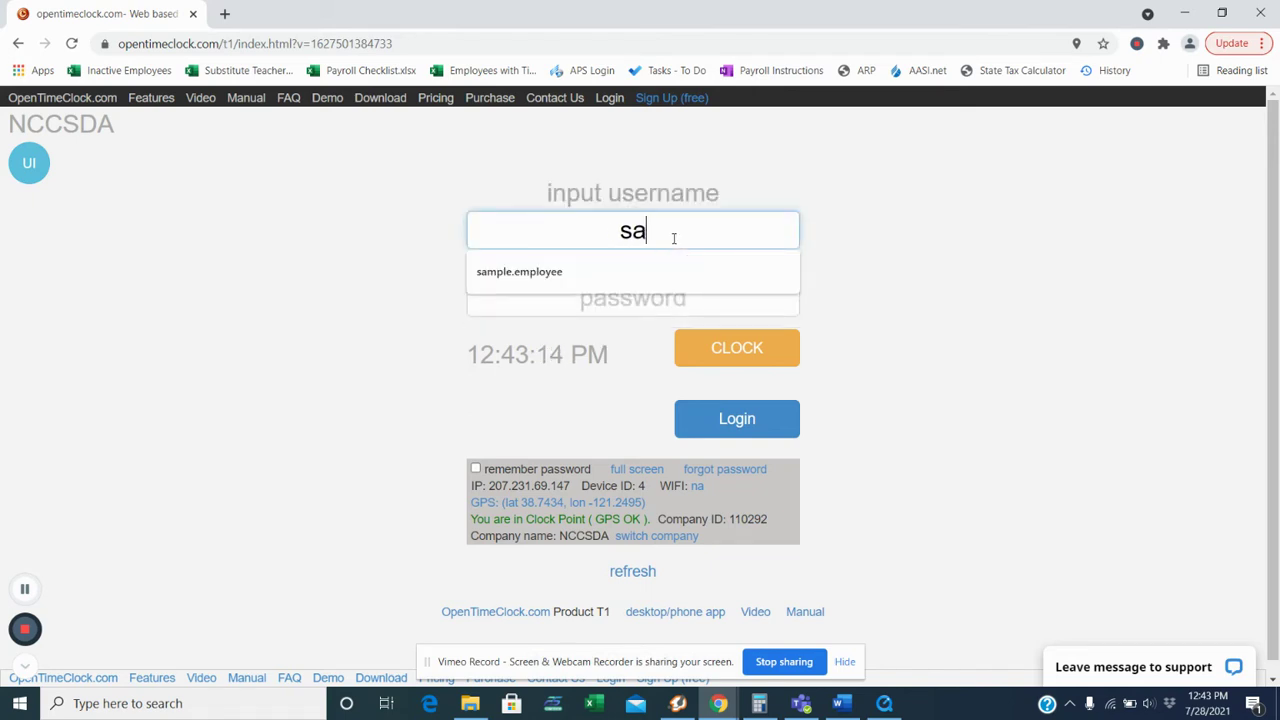
type("mple.")
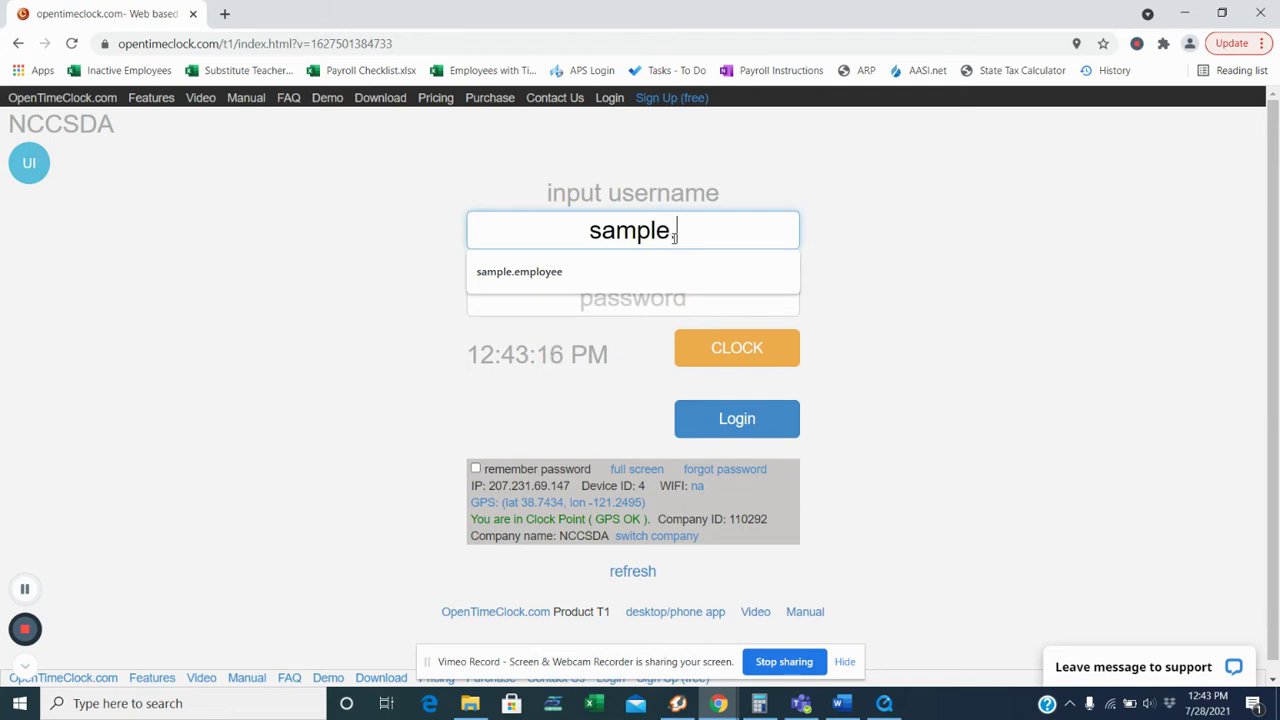
type("employee")
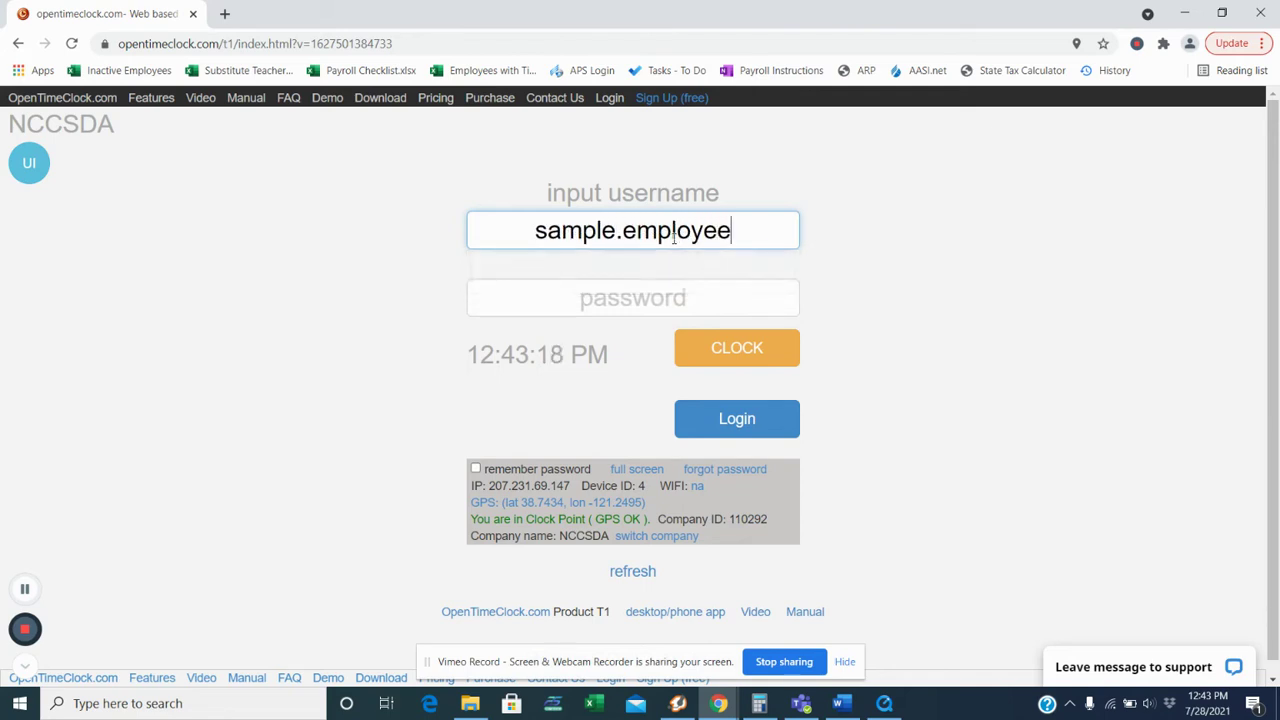
left_click(470, 263)
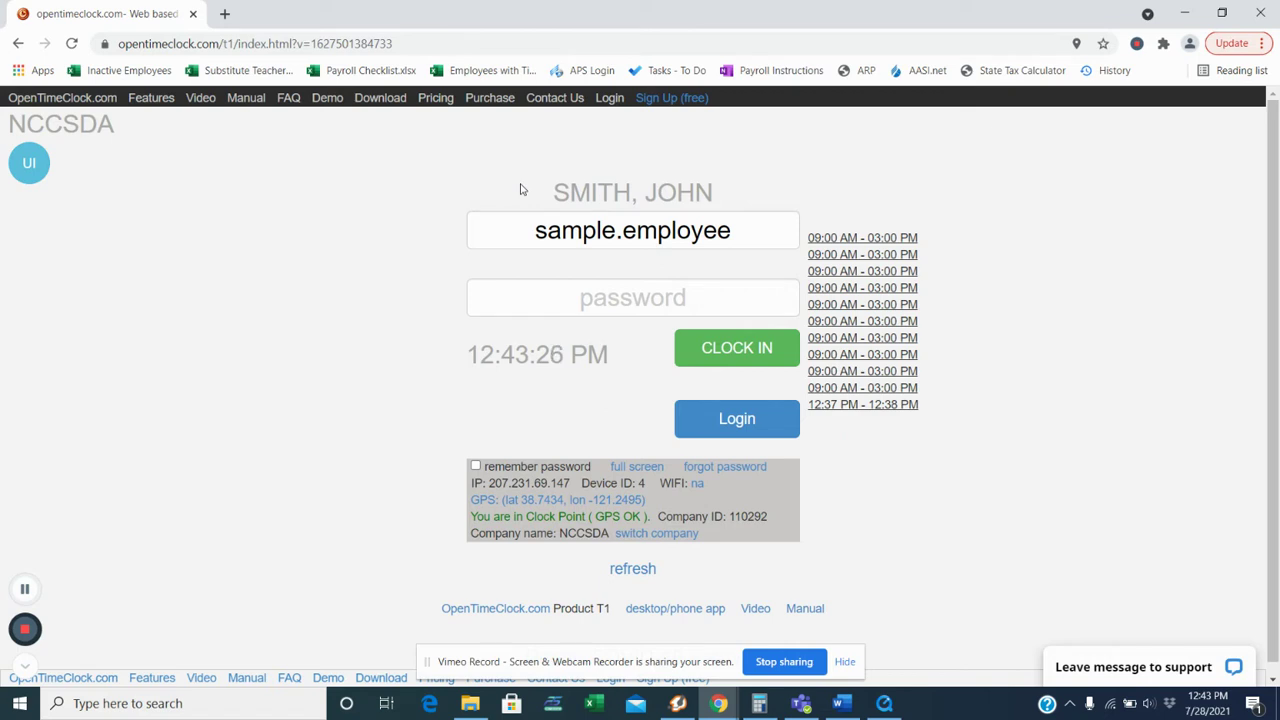
left_click(615, 302)
type("12345")
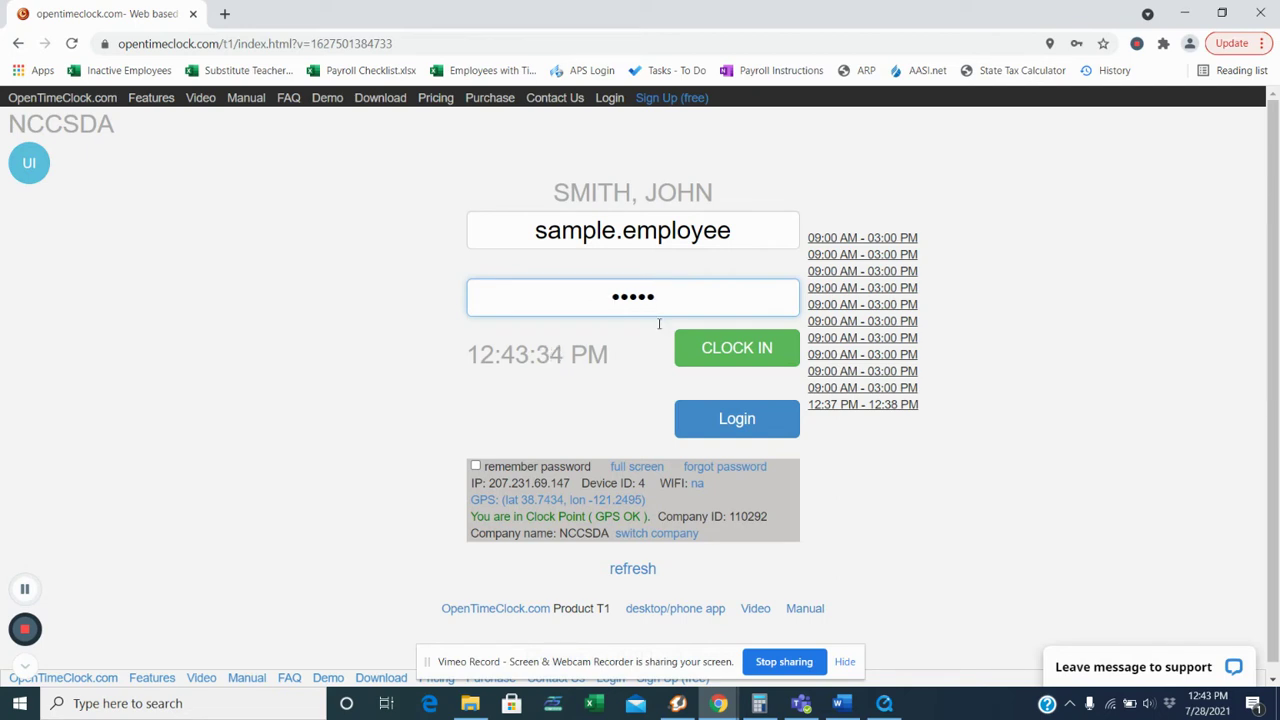
left_click(723, 358)
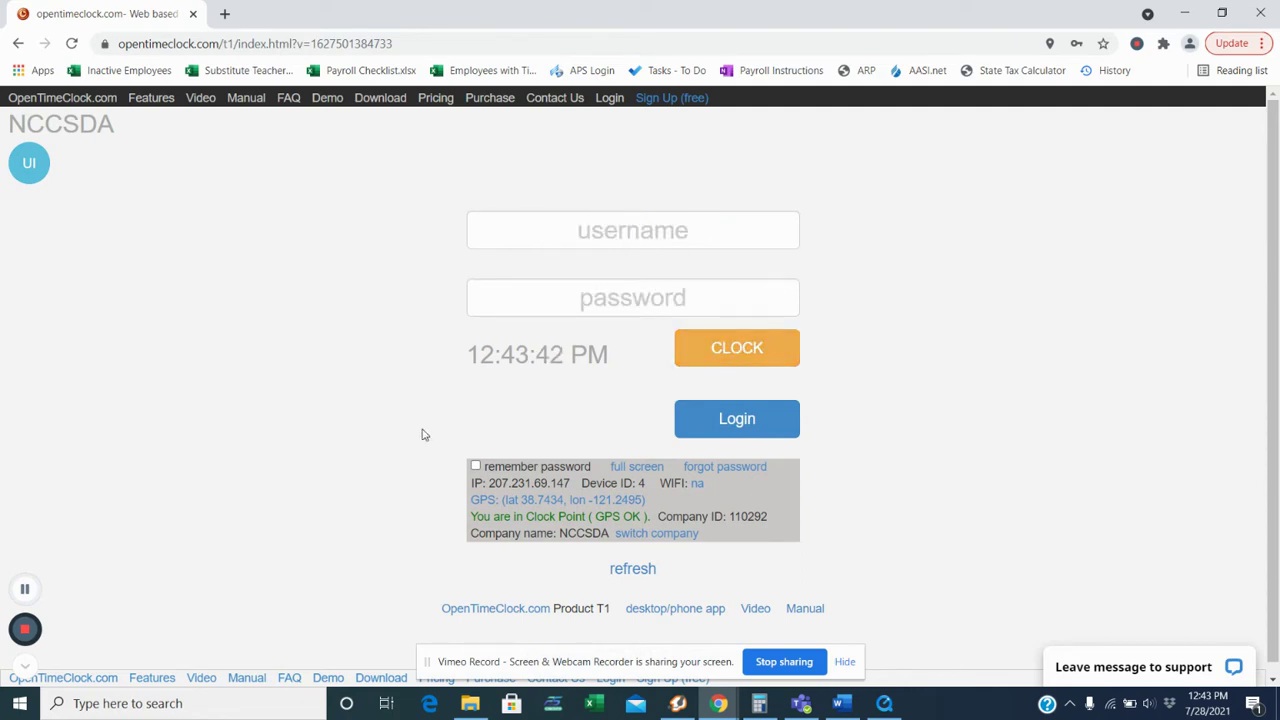
Step: Re-enter the employee's username and password and clock out of the 12:43 PM shift
left_click(653, 221)
type("s")
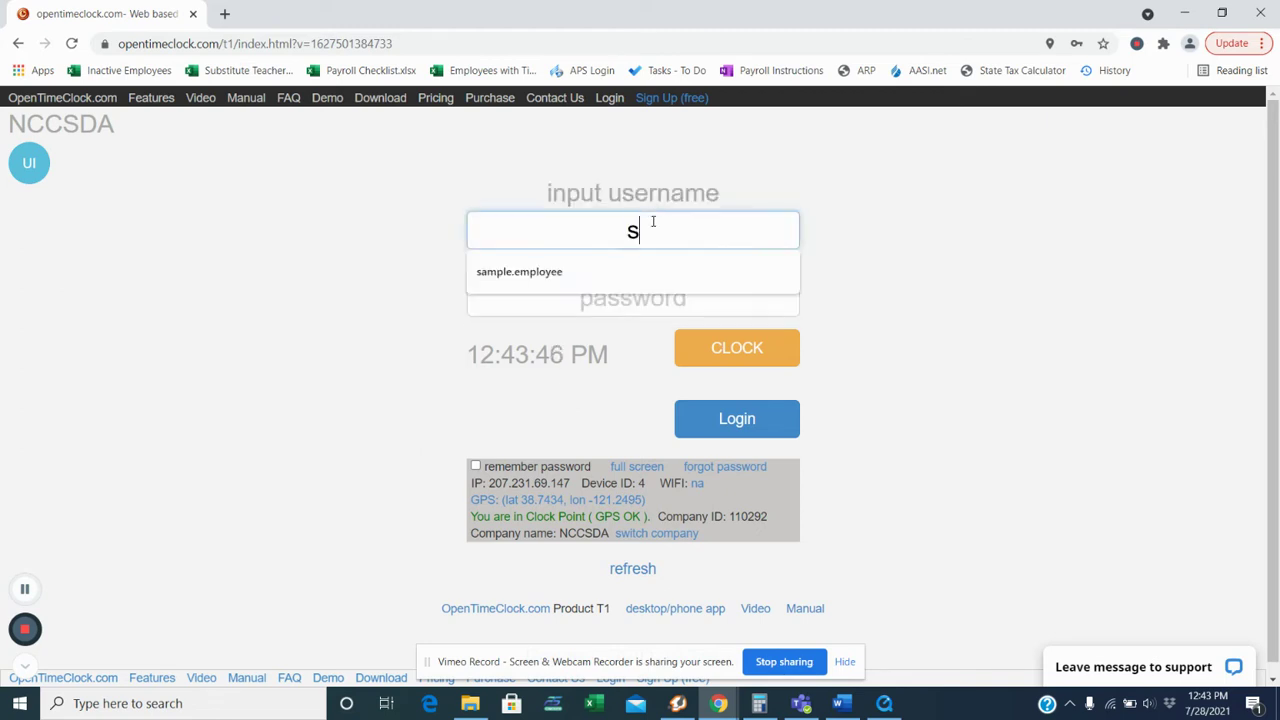
type("ample.employee")
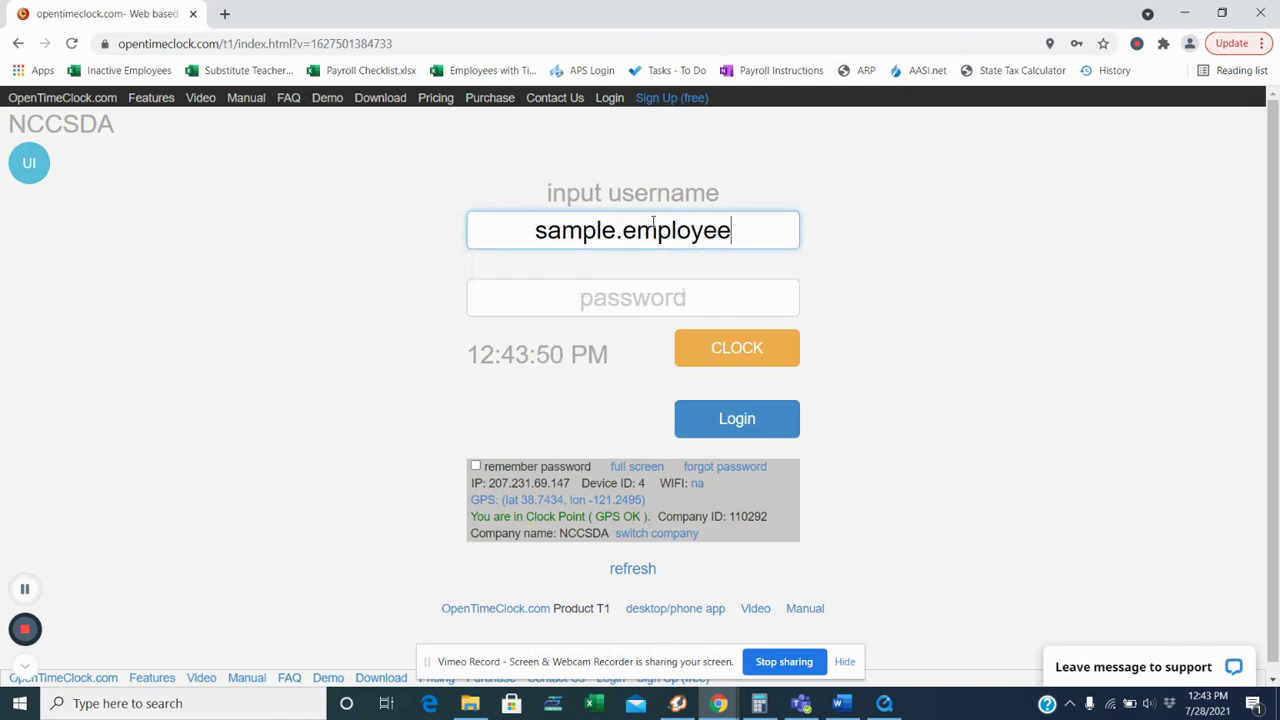
key("Tab")
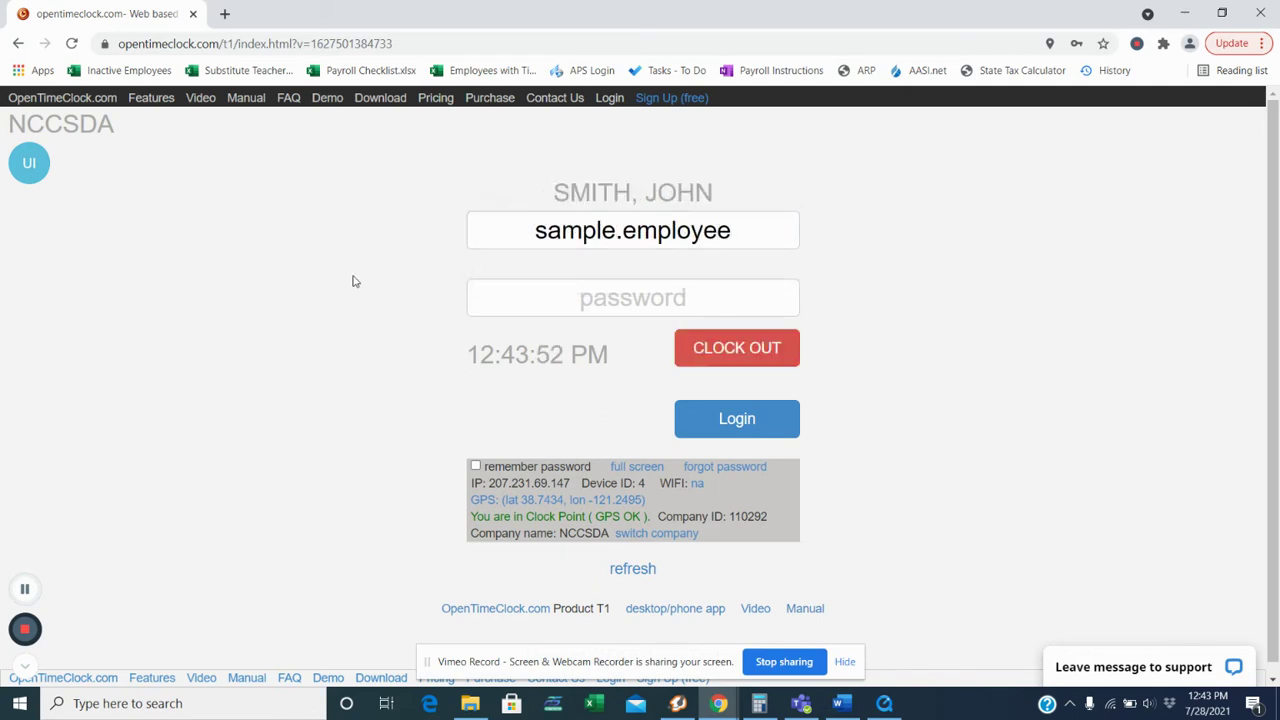
left_click(615, 300)
type("1234")
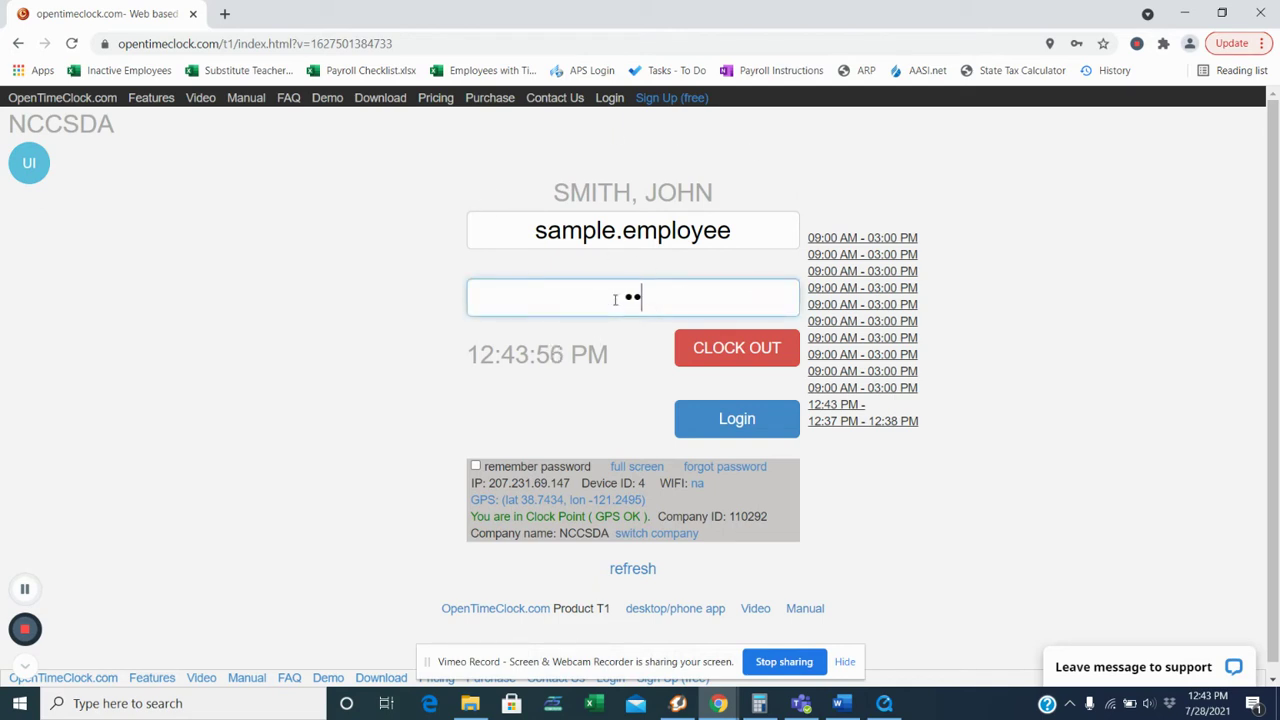
type("5")
left_click(741, 363)
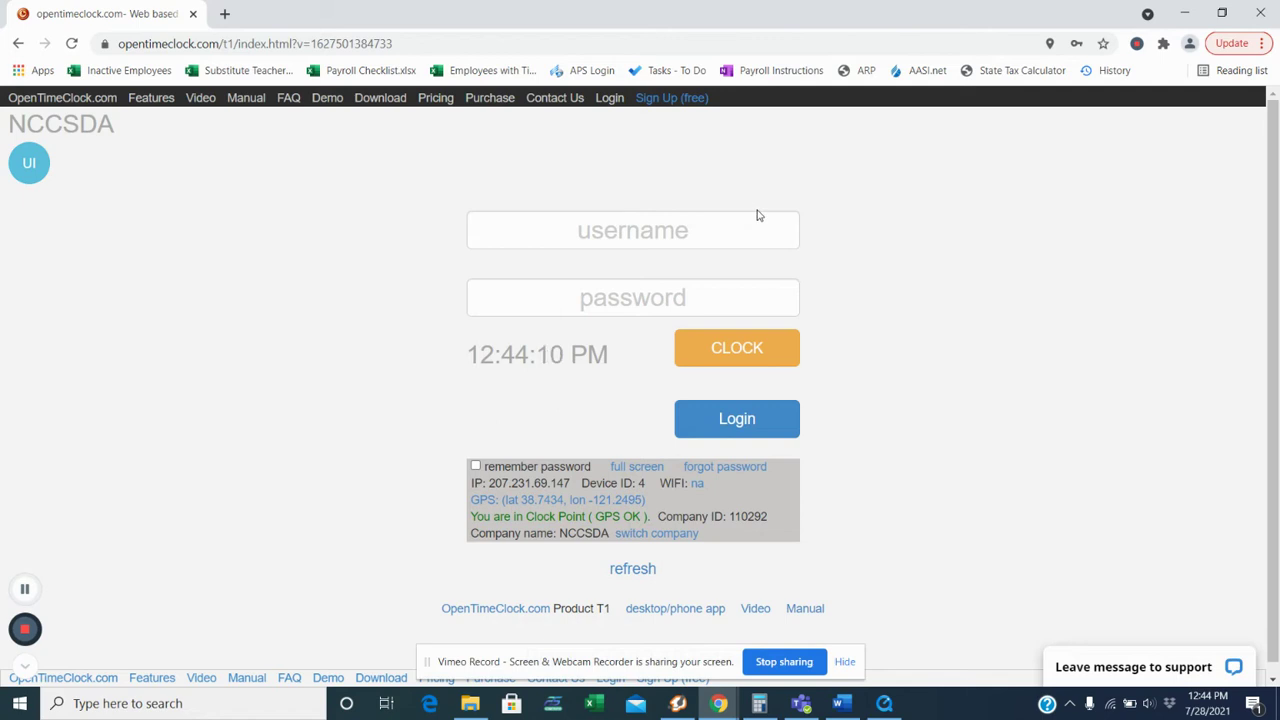
Step: Log in with the employee's credentials to view today's punches totalling 0.04 hours
left_click(637, 228)
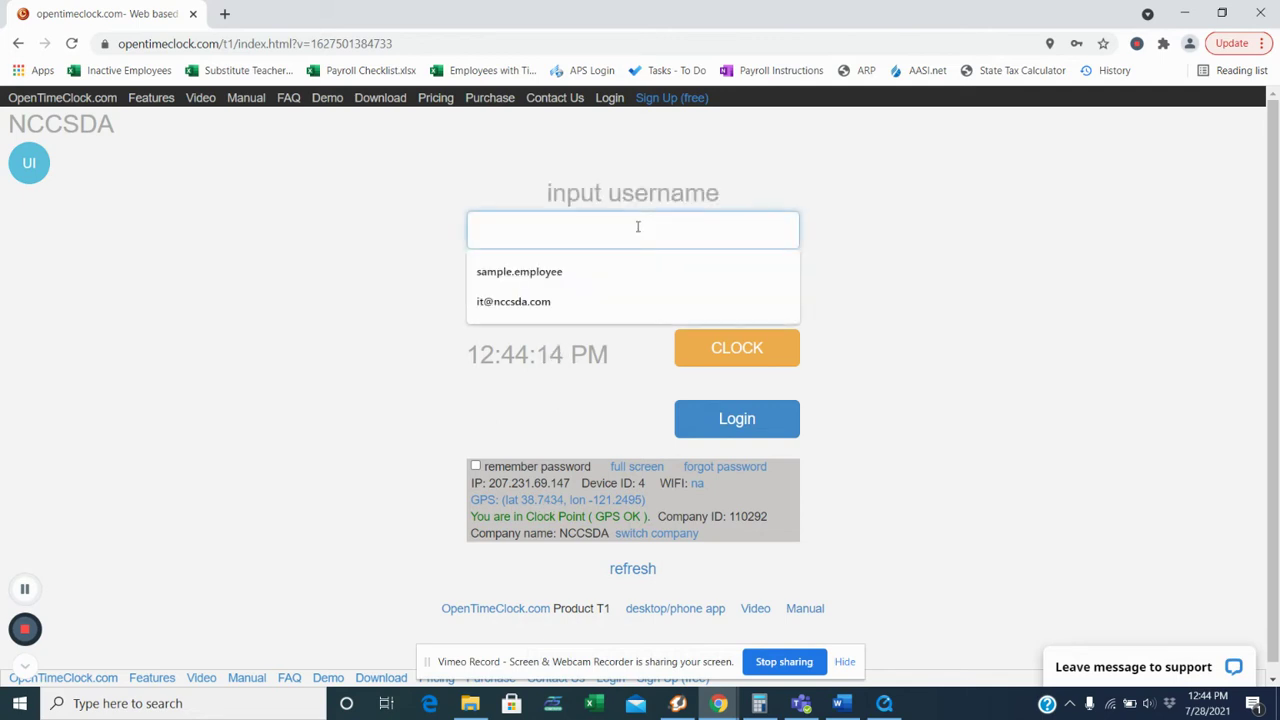
type("samp")
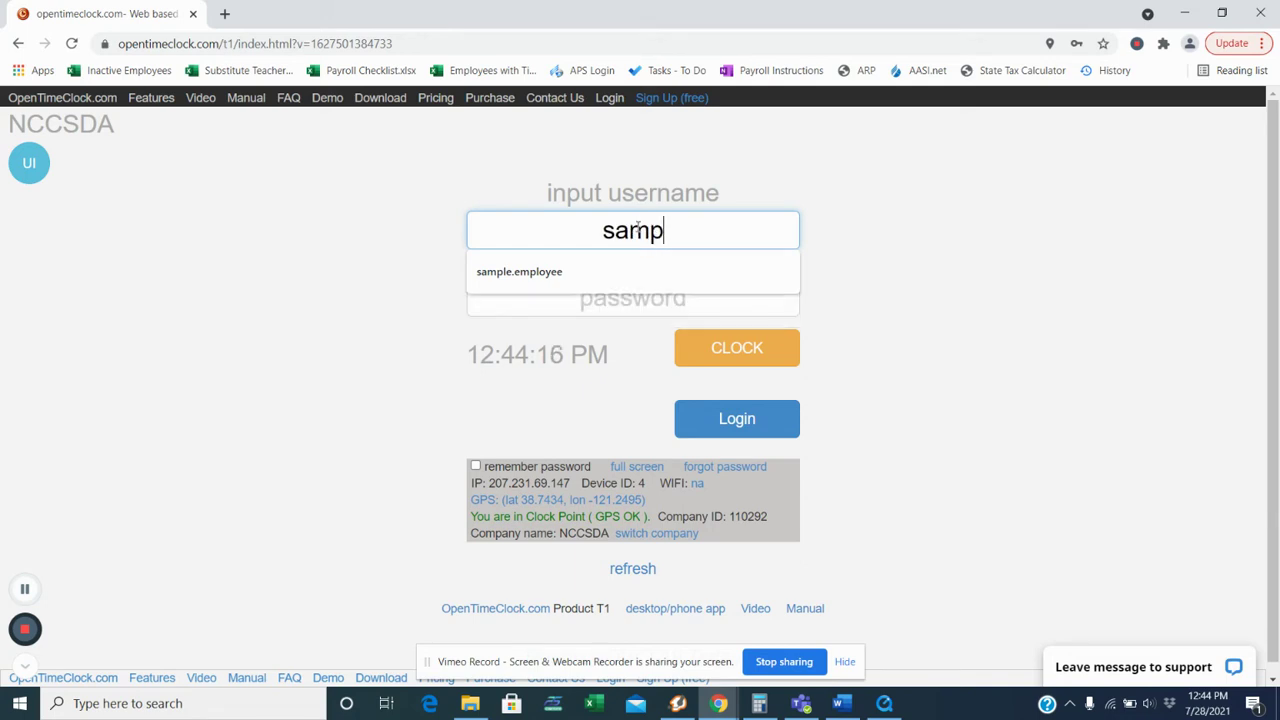
type("le.employee")
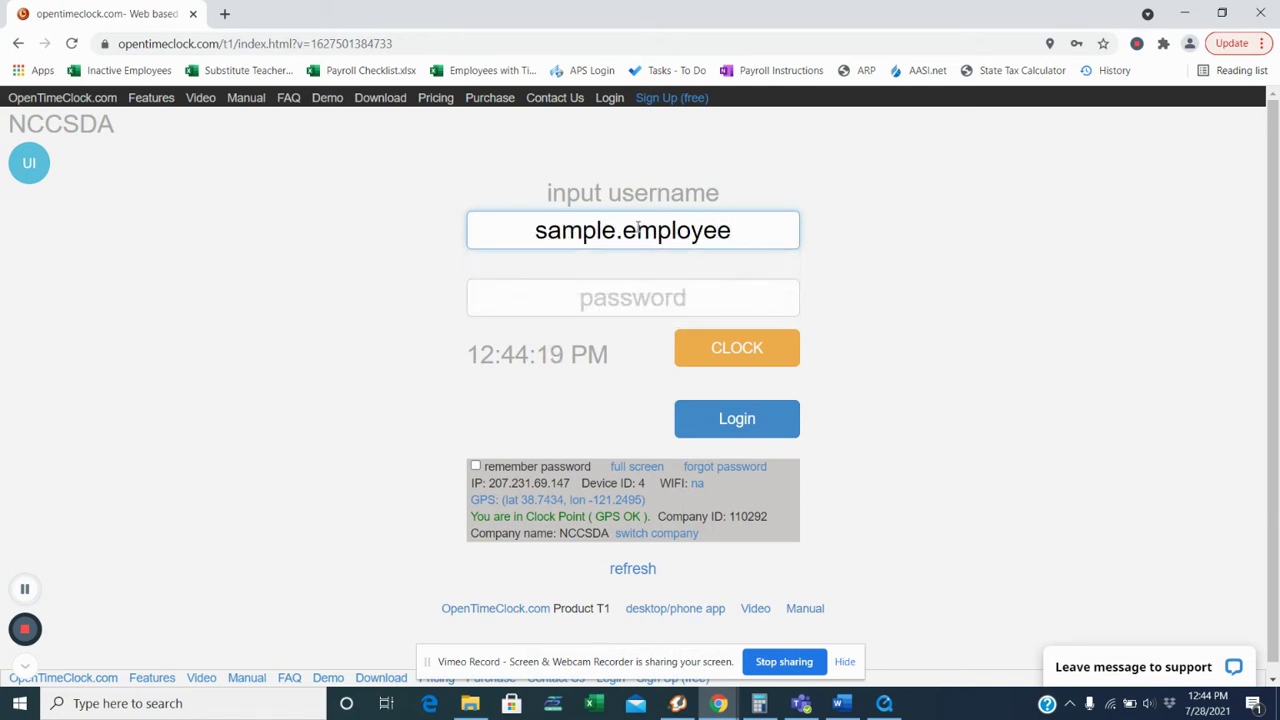
key("Tab")
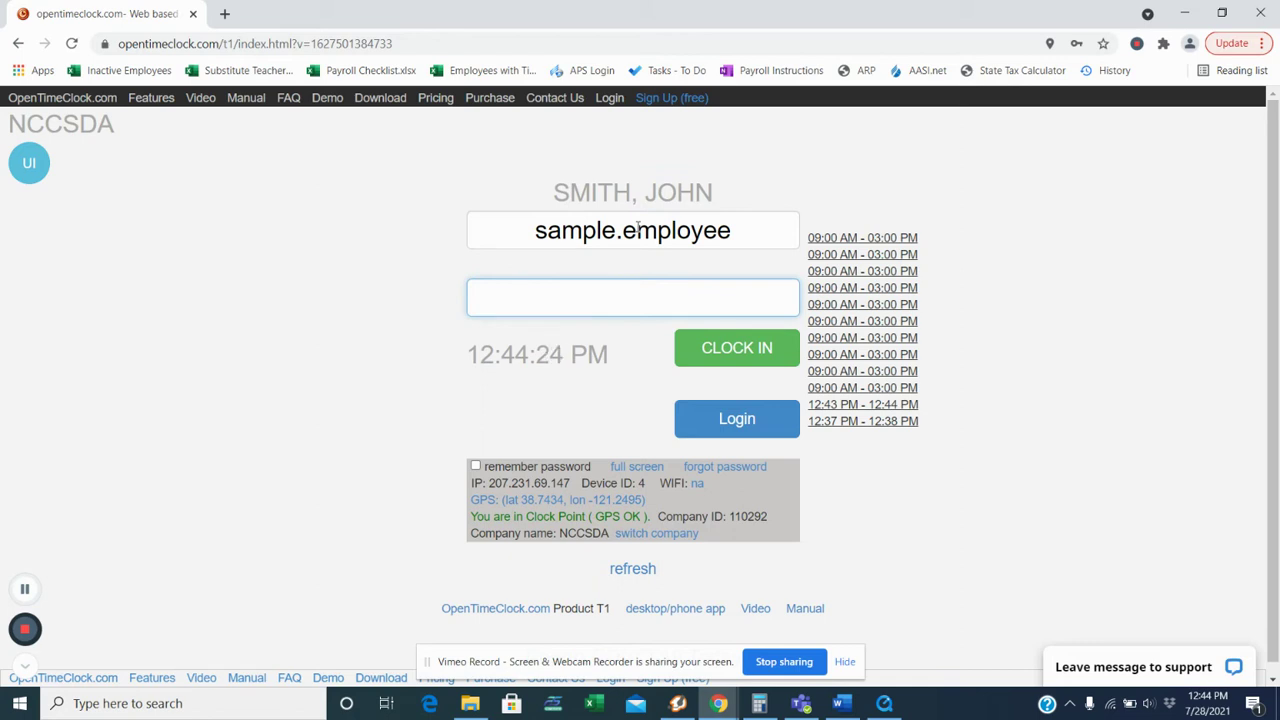
type("•••••")
left_click(697, 431)
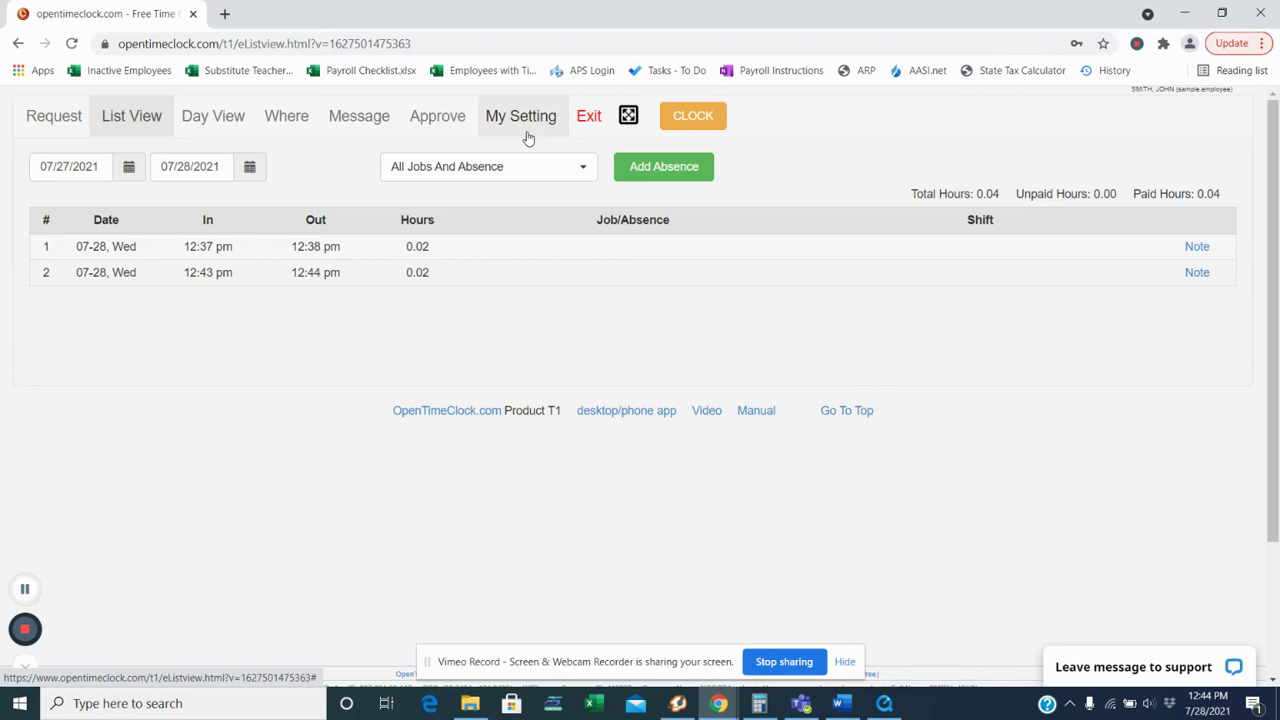
left_click(528, 137)
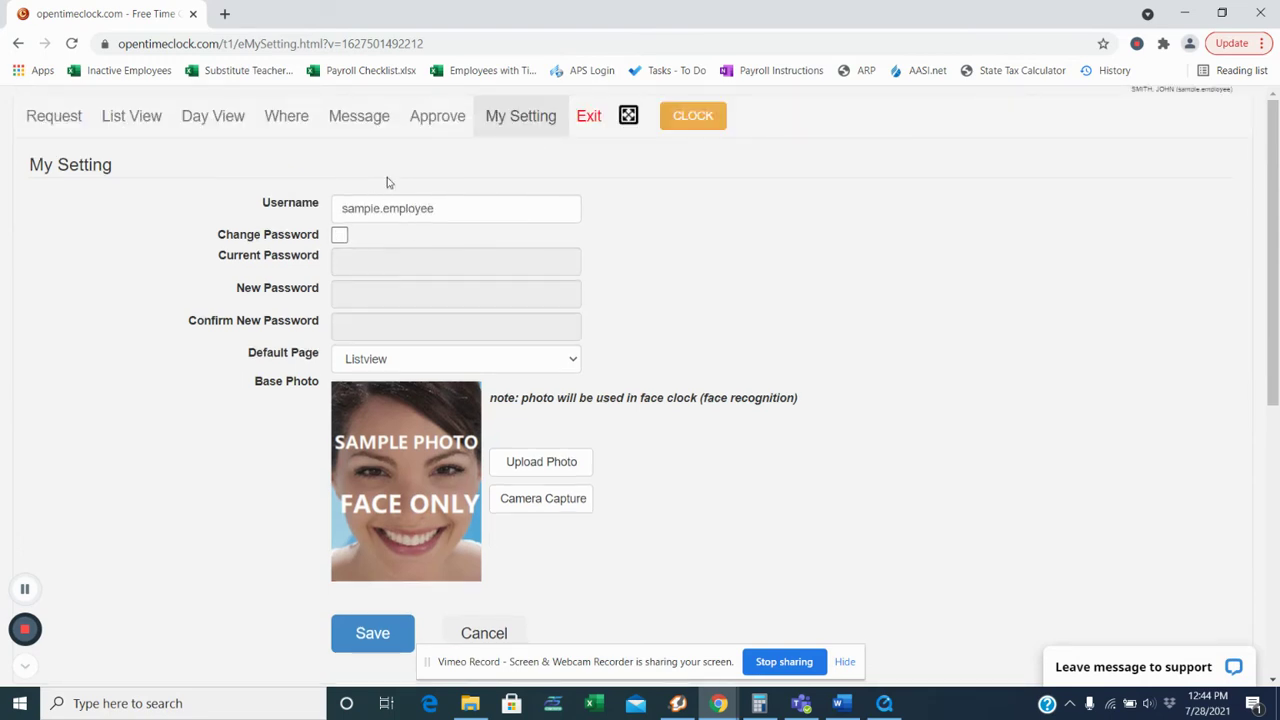
Step: Enter the current password and a new password twice, save, and acknowledge the success message
left_click(339, 236)
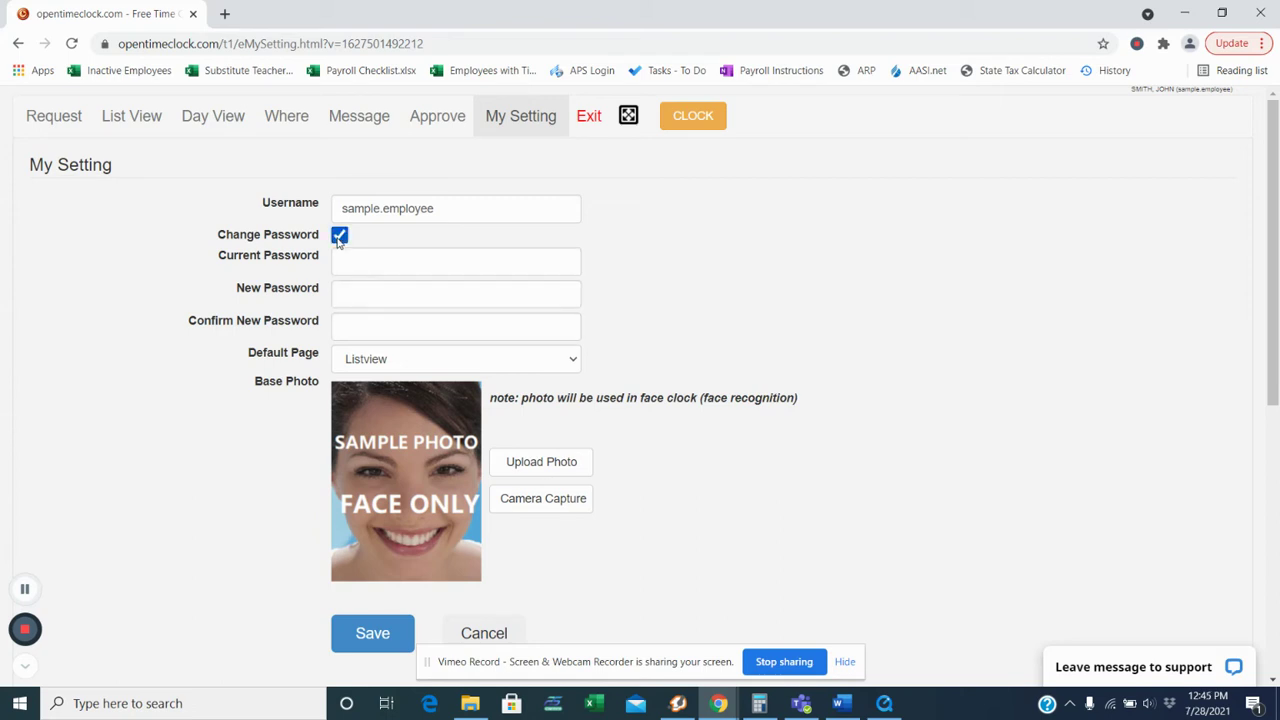
left_click(357, 262)
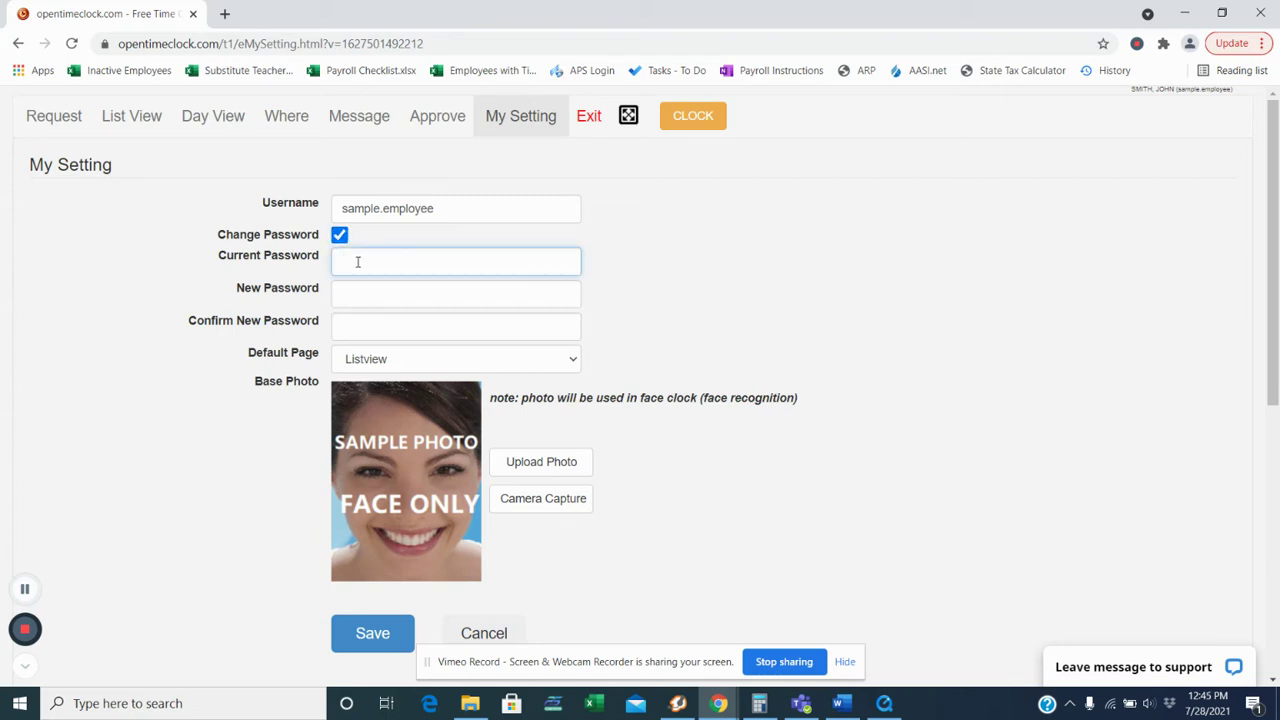
type("*****")
left_click(394, 292)
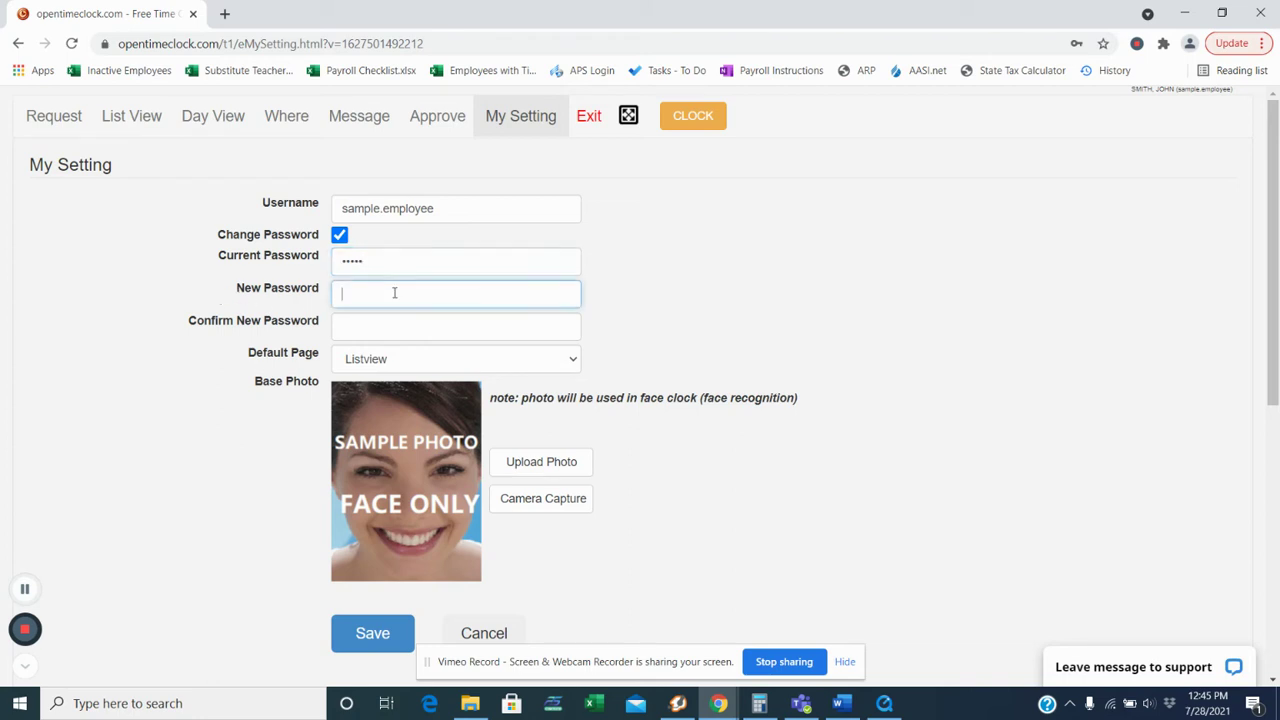
type("*****")
left_click(340, 328)
type("*****")
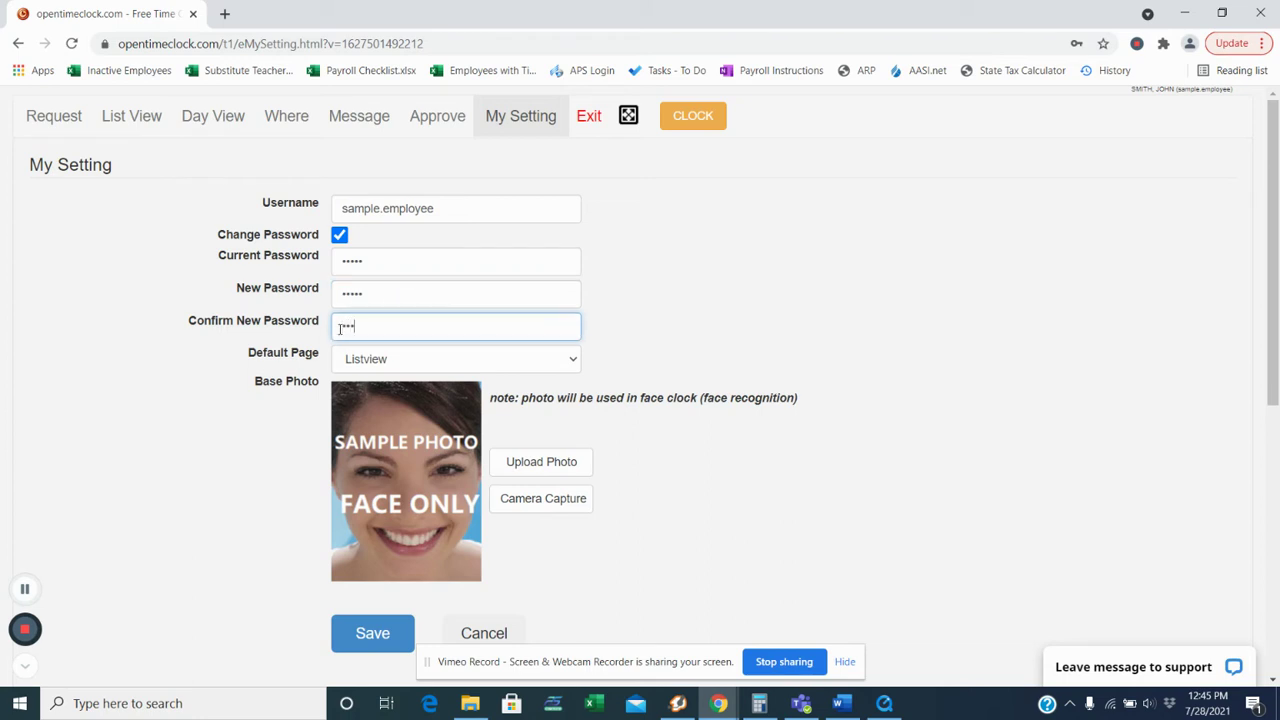
left_click(127, 409)
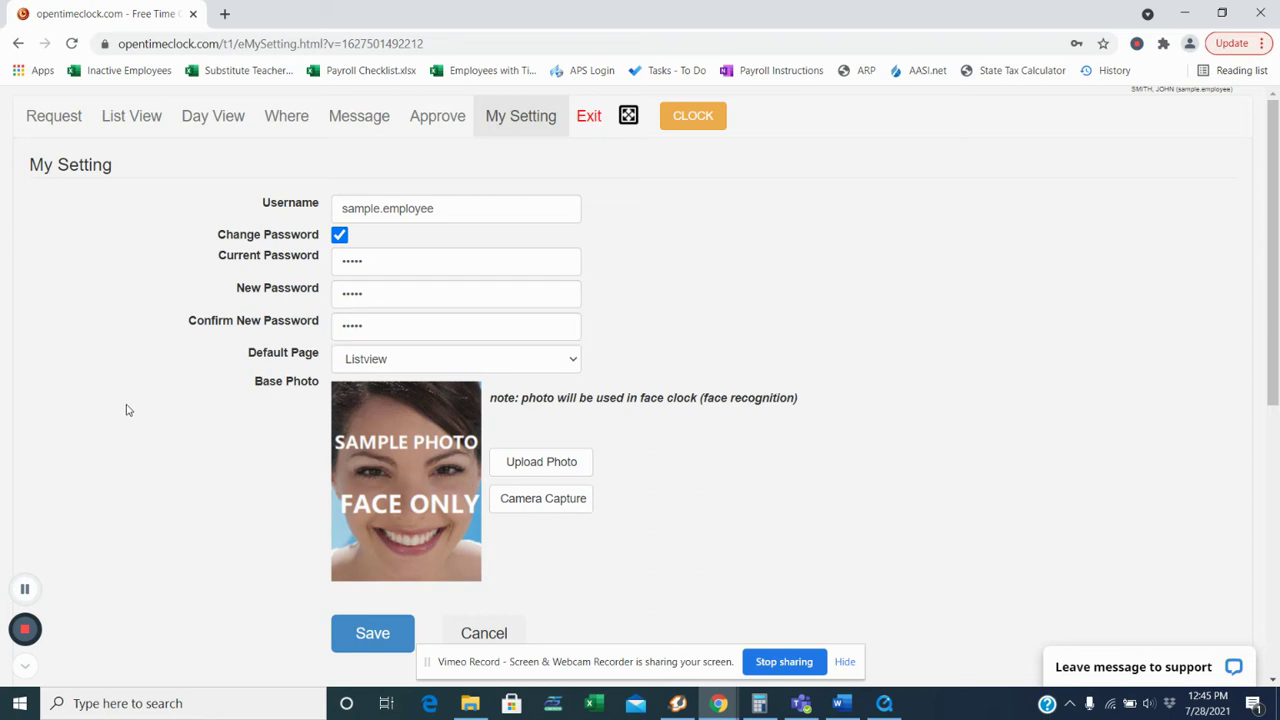
scroll(127, 409, "down", 2)
left_click(384, 516)
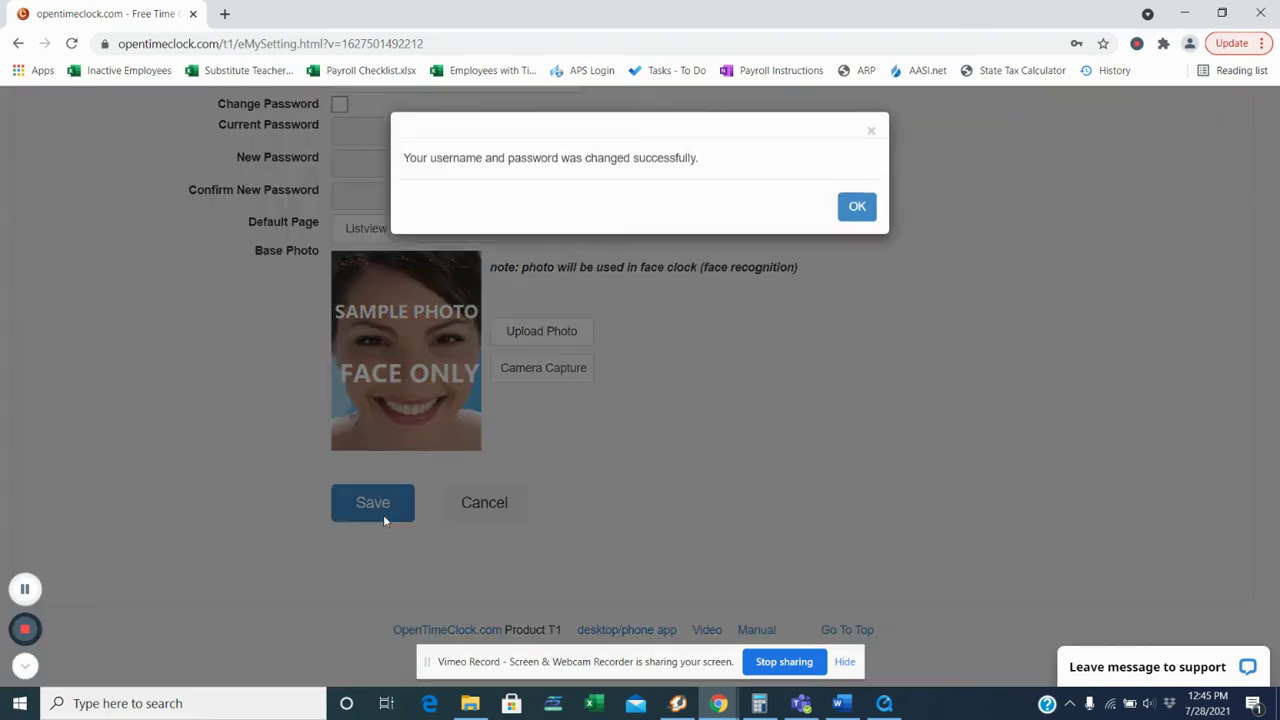
left_click(857, 207)
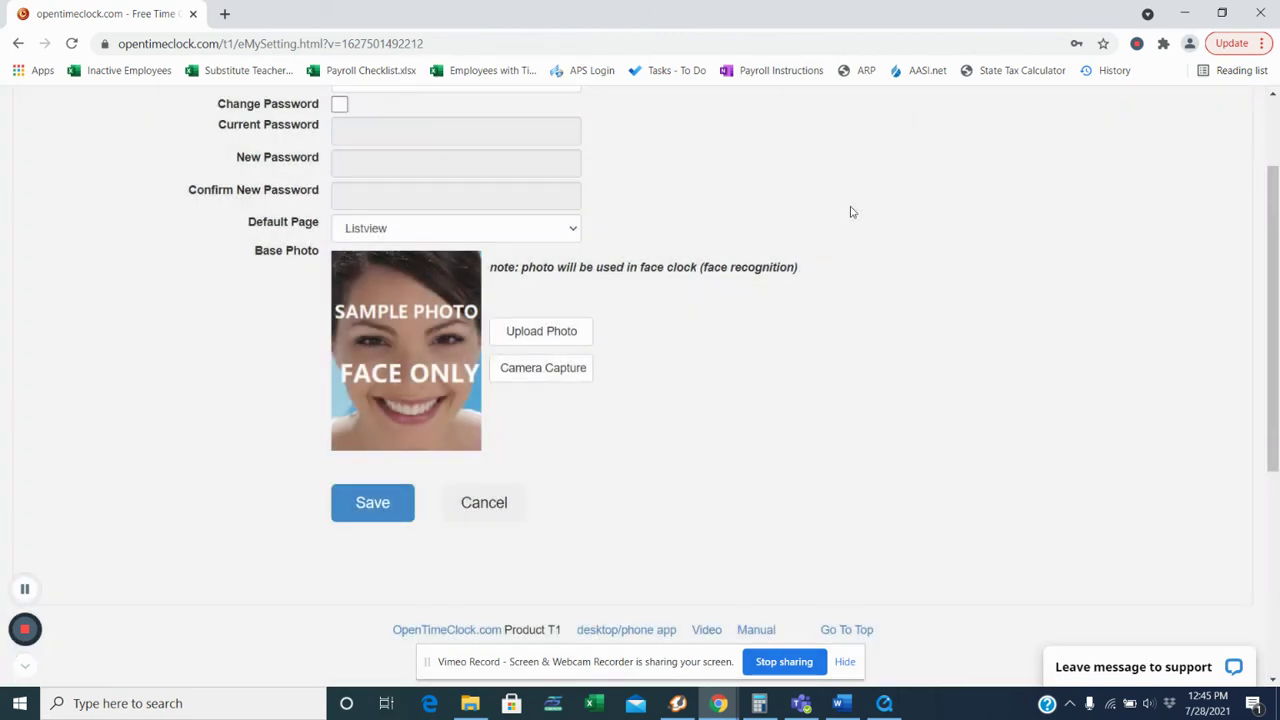
scroll(794, 256, "up", 1)
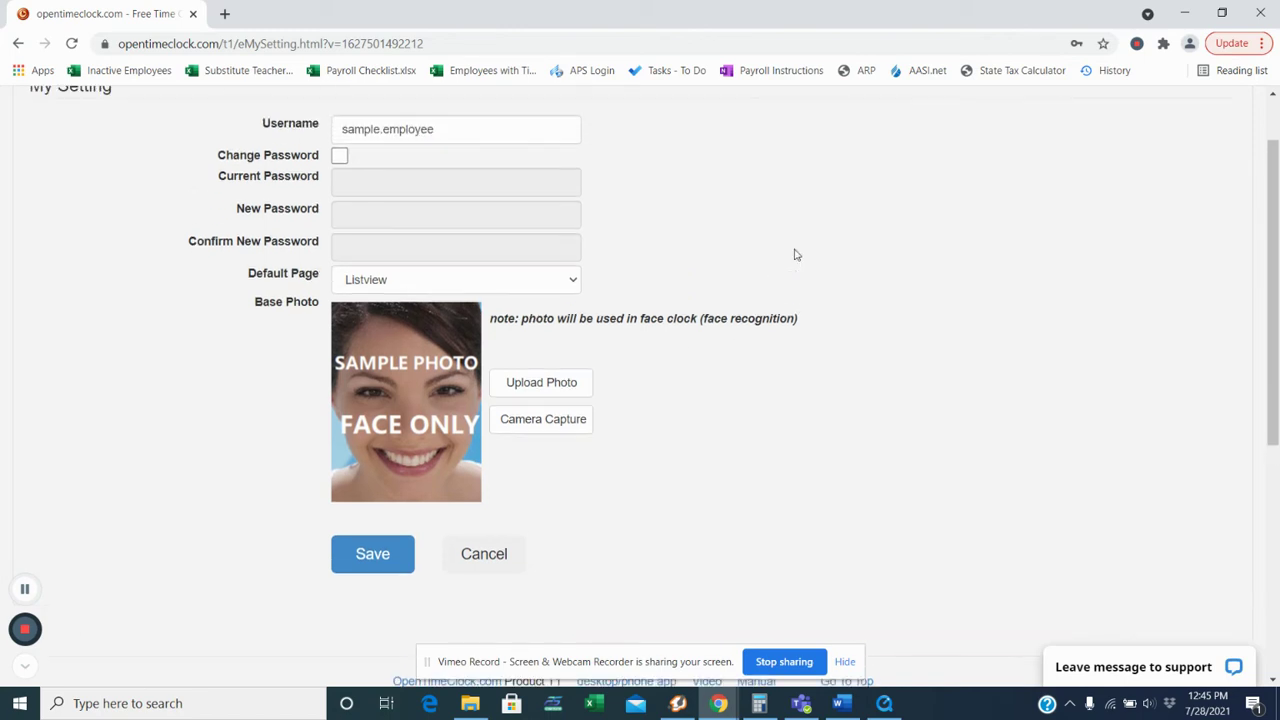
left_click(377, 285)
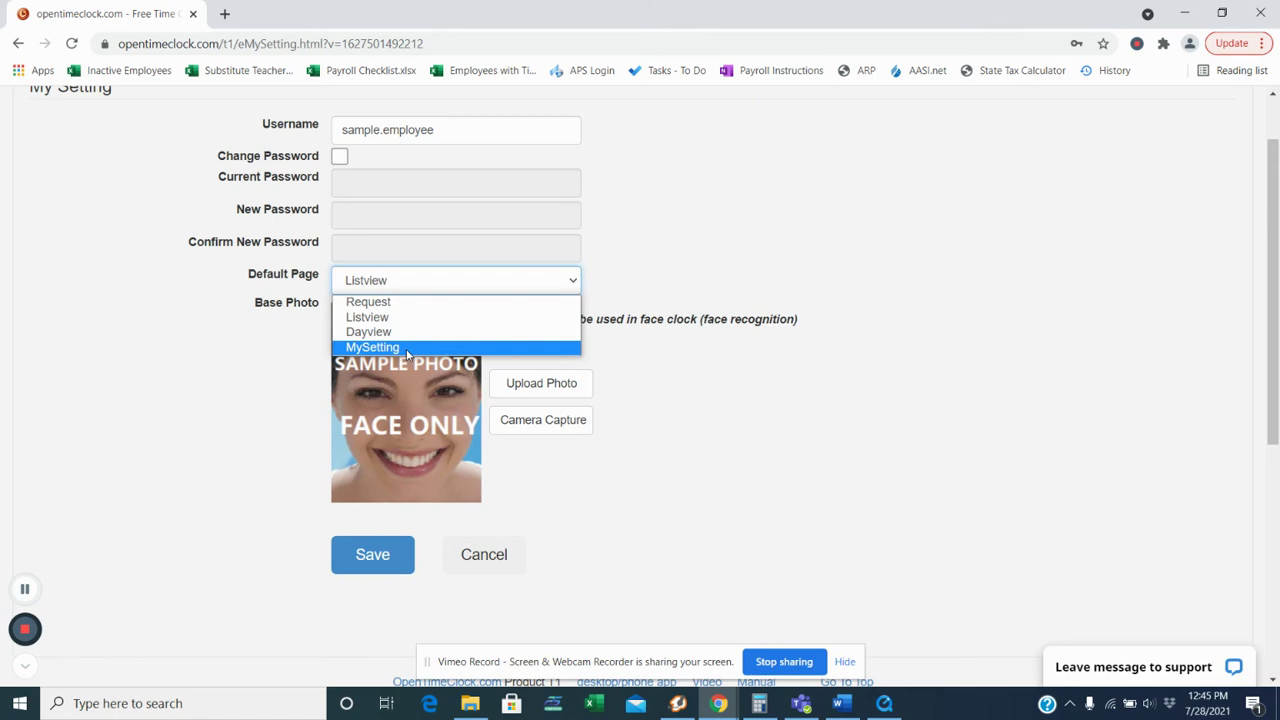
left_click(789, 438)
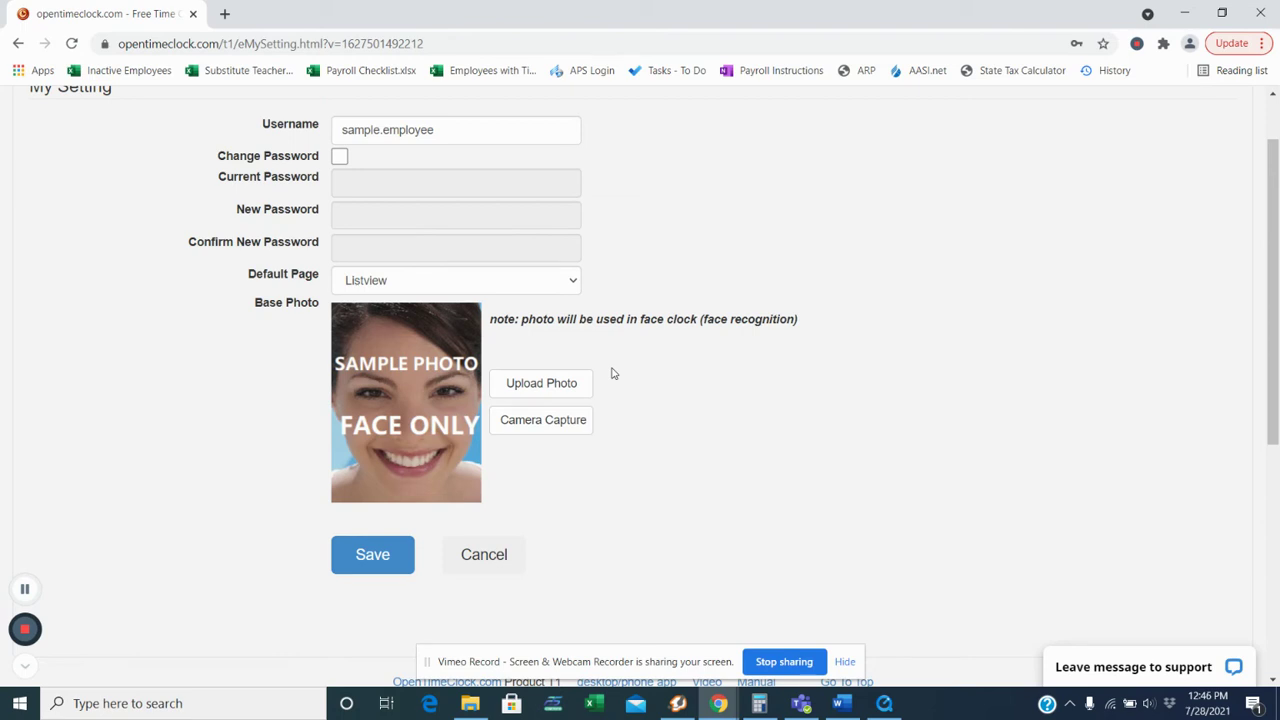
scroll(613, 373, "up", 1)
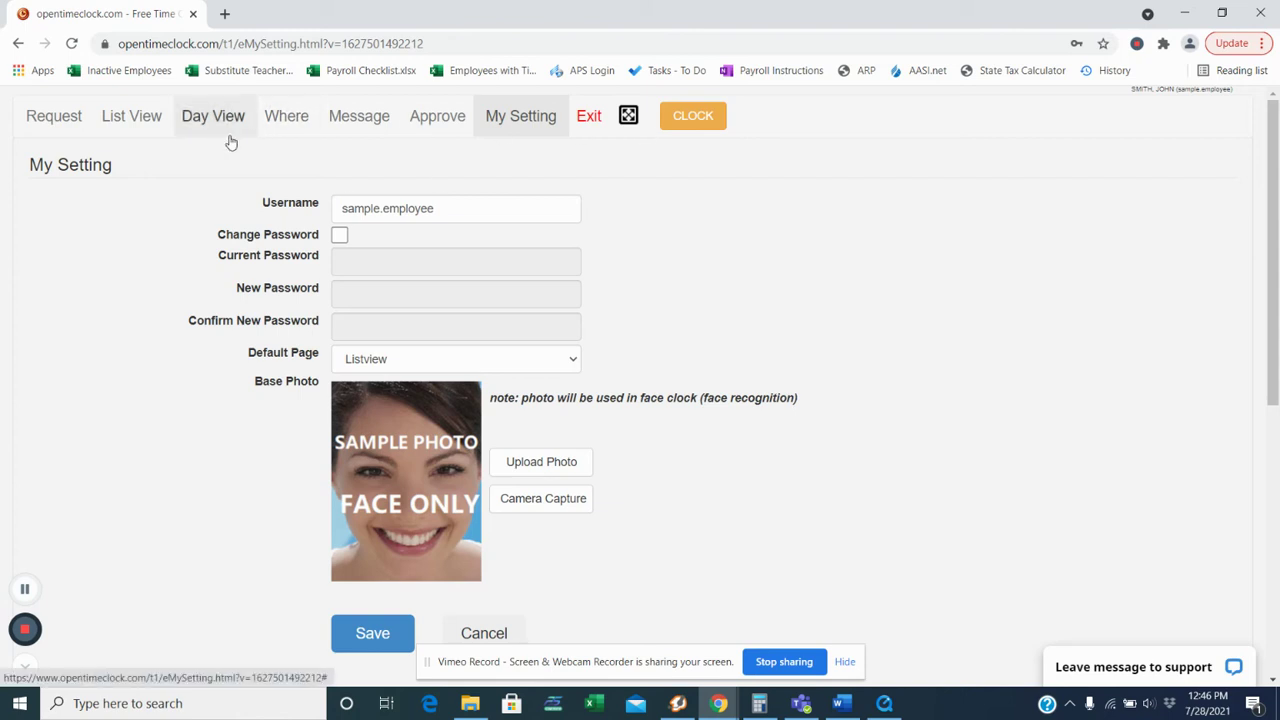
Step: Go to the Request page, where Pending Requests shows no requests
left_click(44, 130)
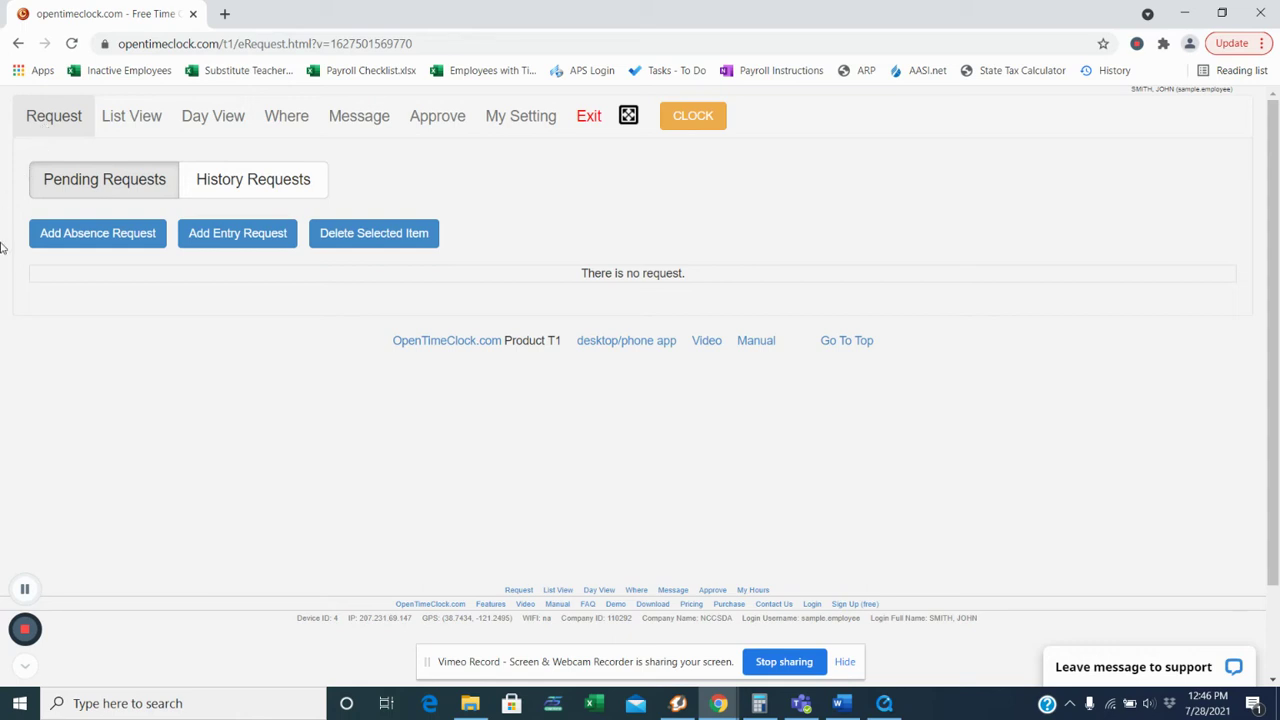
Step: Start a new absence request with California Sick Leave as the PTO code
left_click(115, 240)
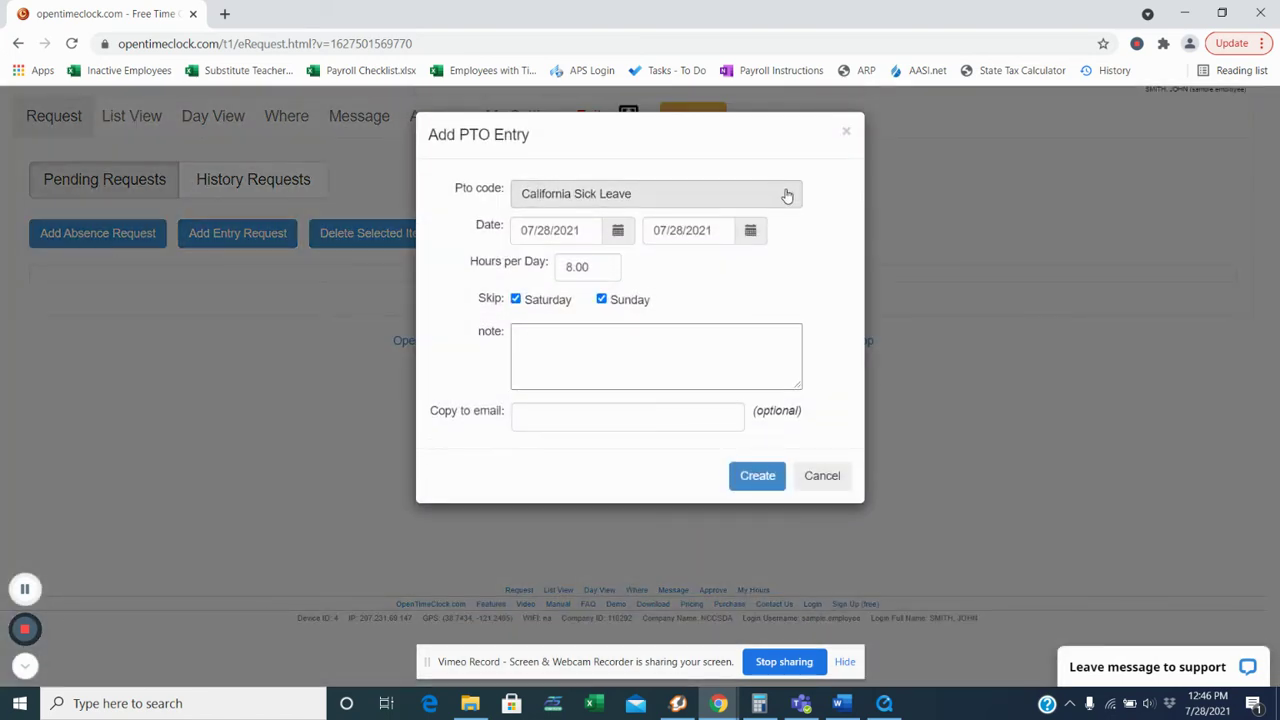
left_click(784, 191)
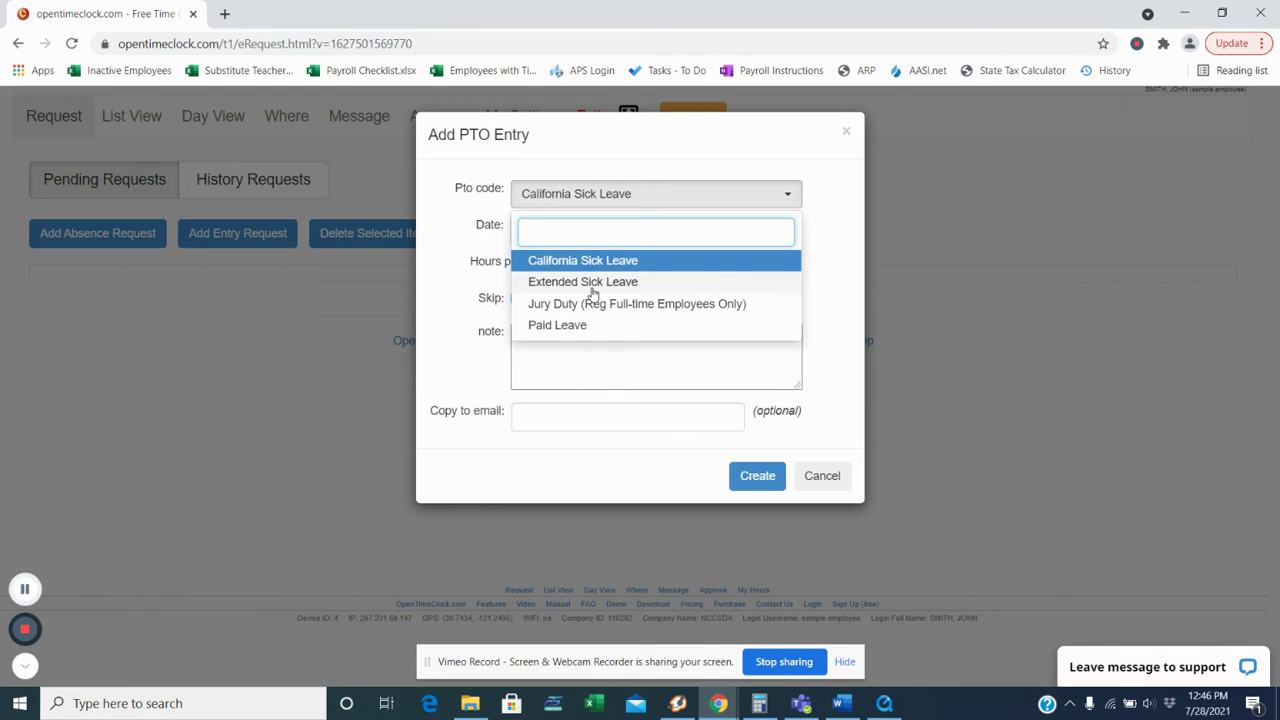
left_click(595, 262)
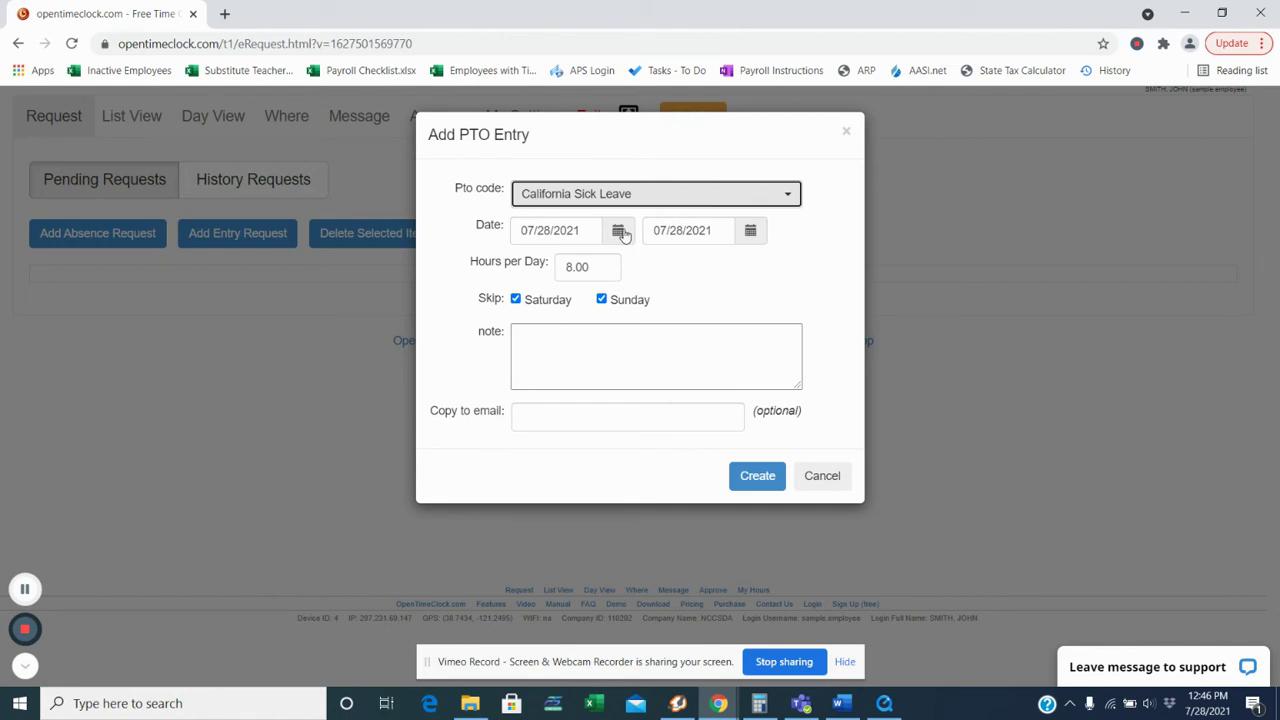
Step: Set both the start and end dates to 08/17/2021 from the calendars
left_click(620, 231)
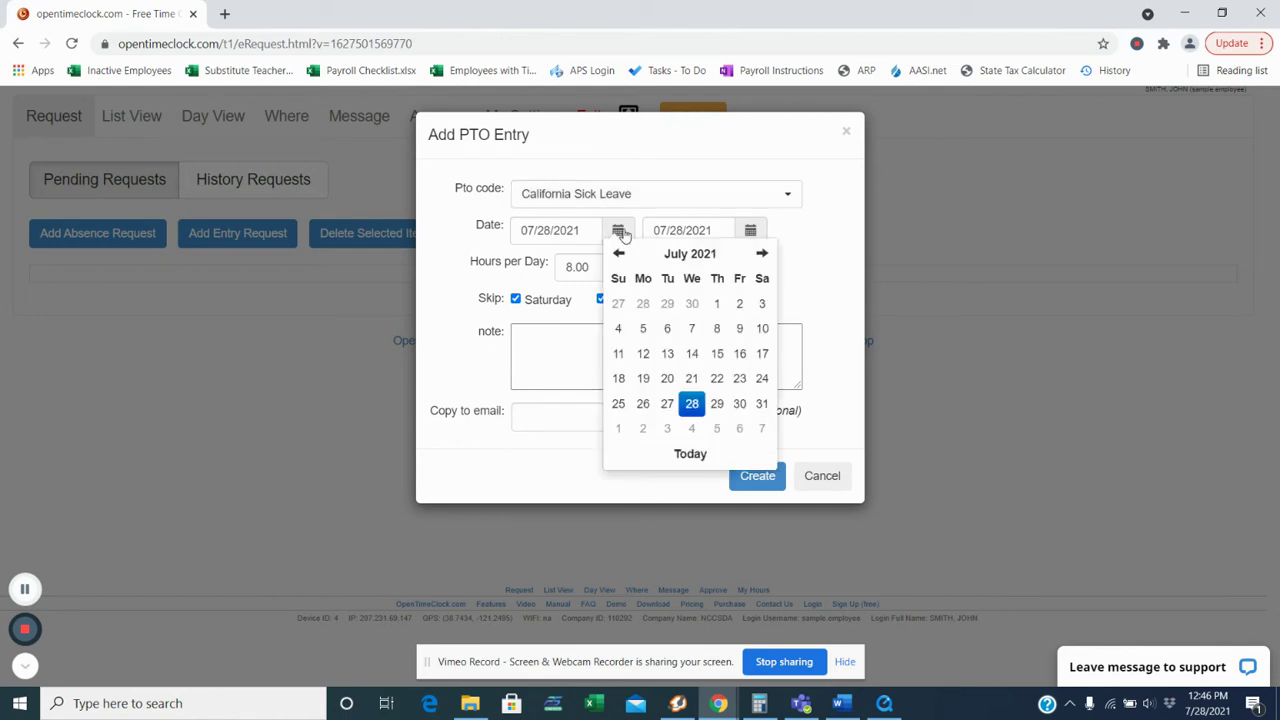
left_click(763, 256)
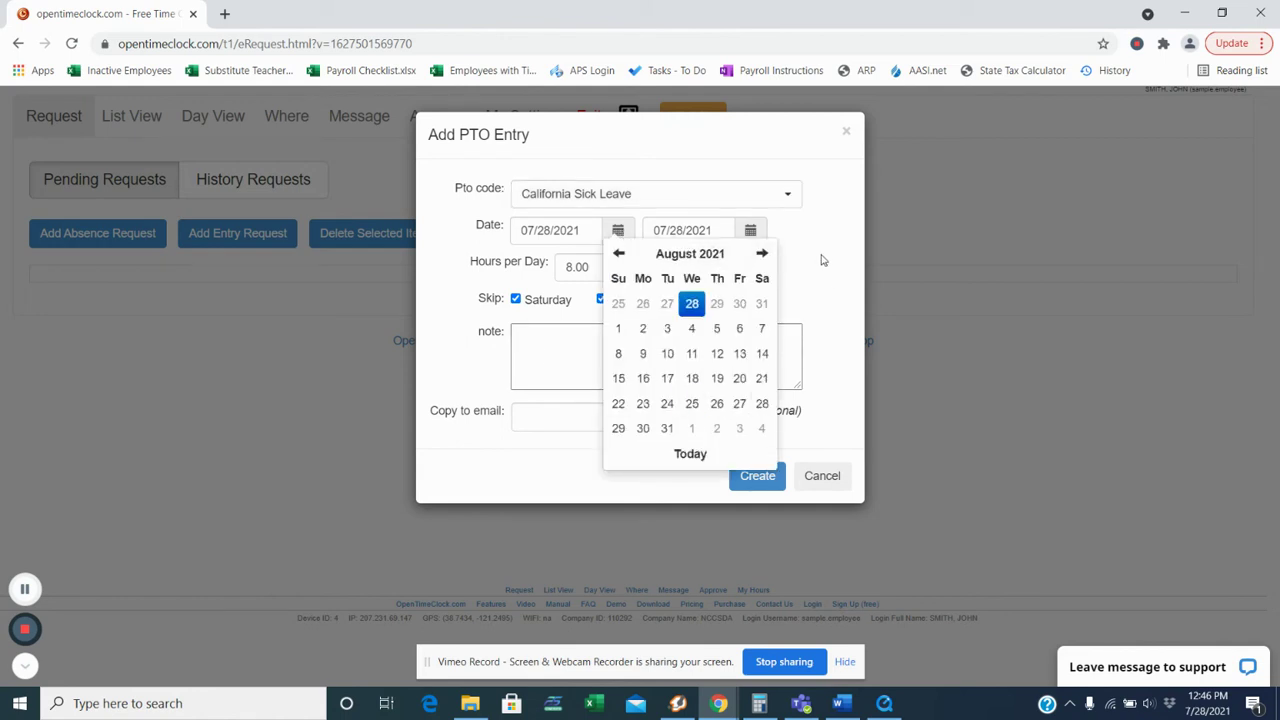
left_click(668, 381)
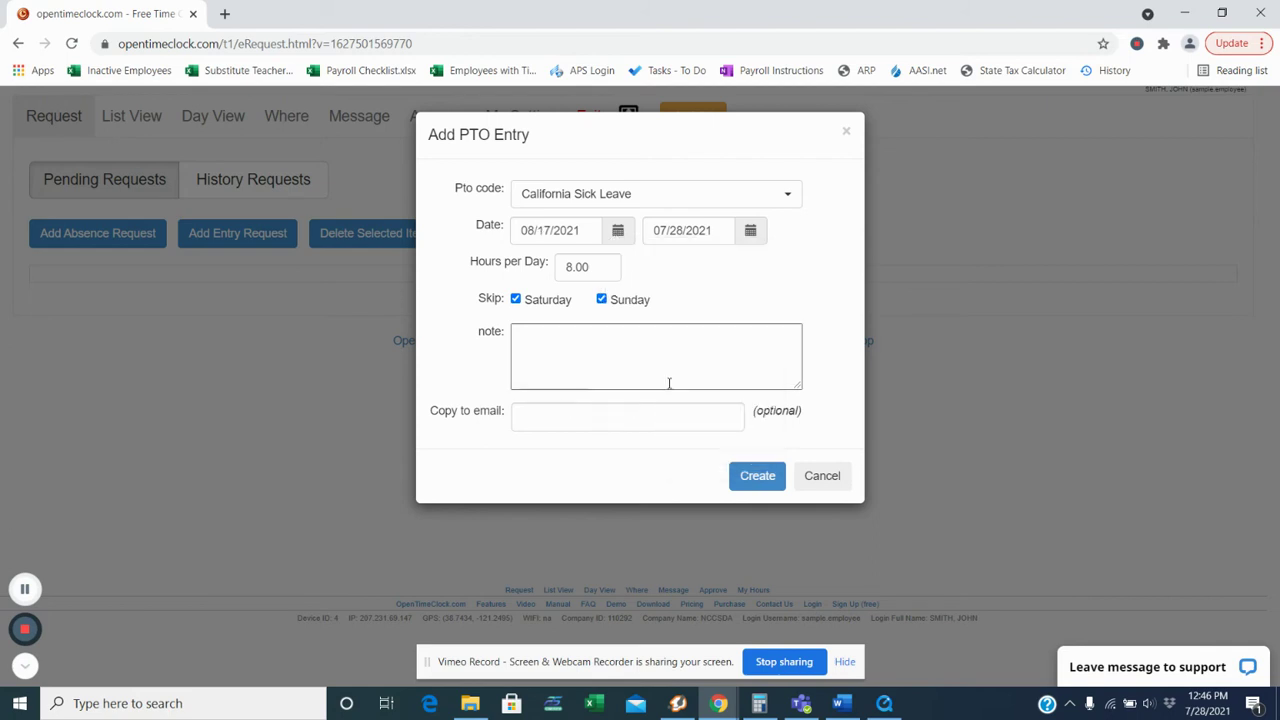
left_click(751, 233)
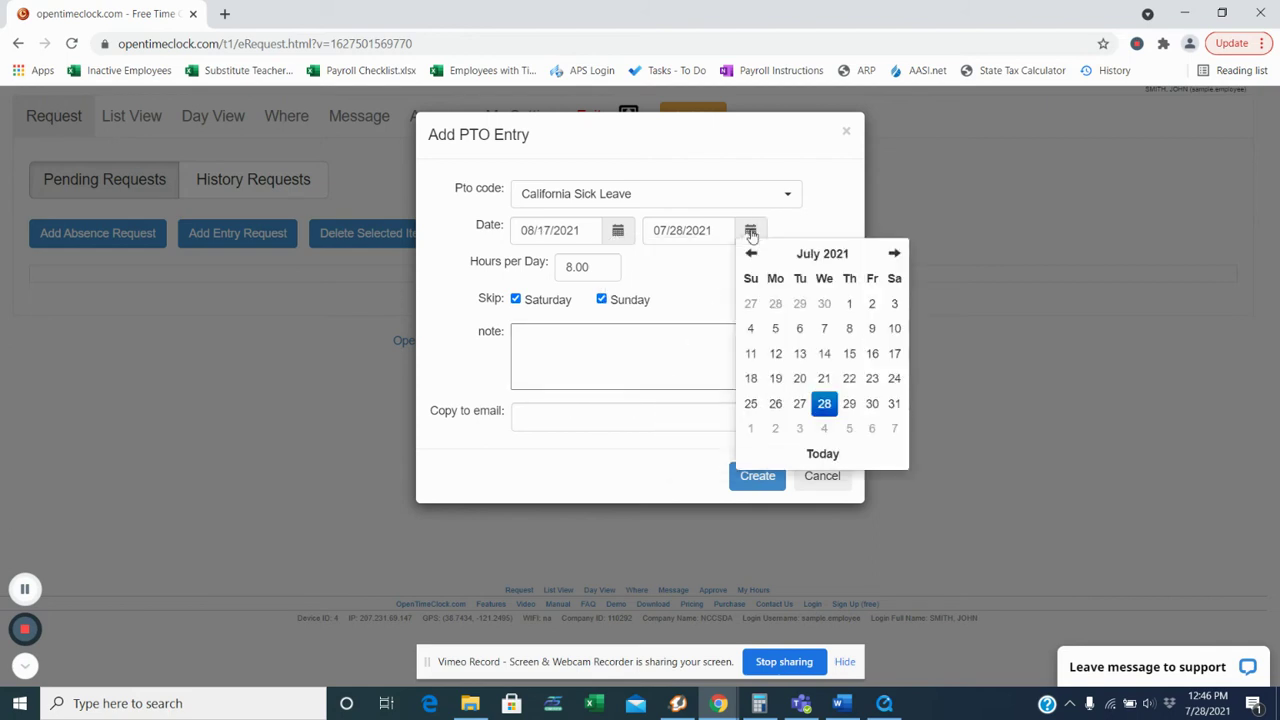
left_click(895, 253)
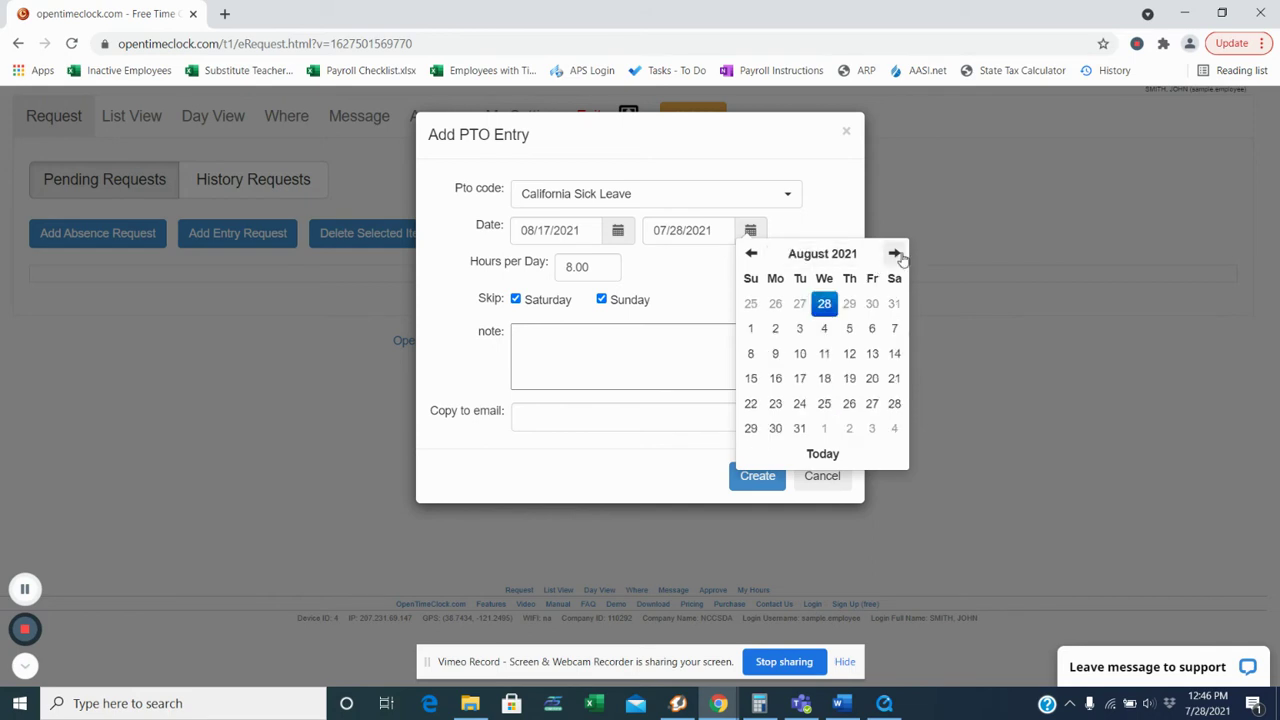
left_click(800, 378)
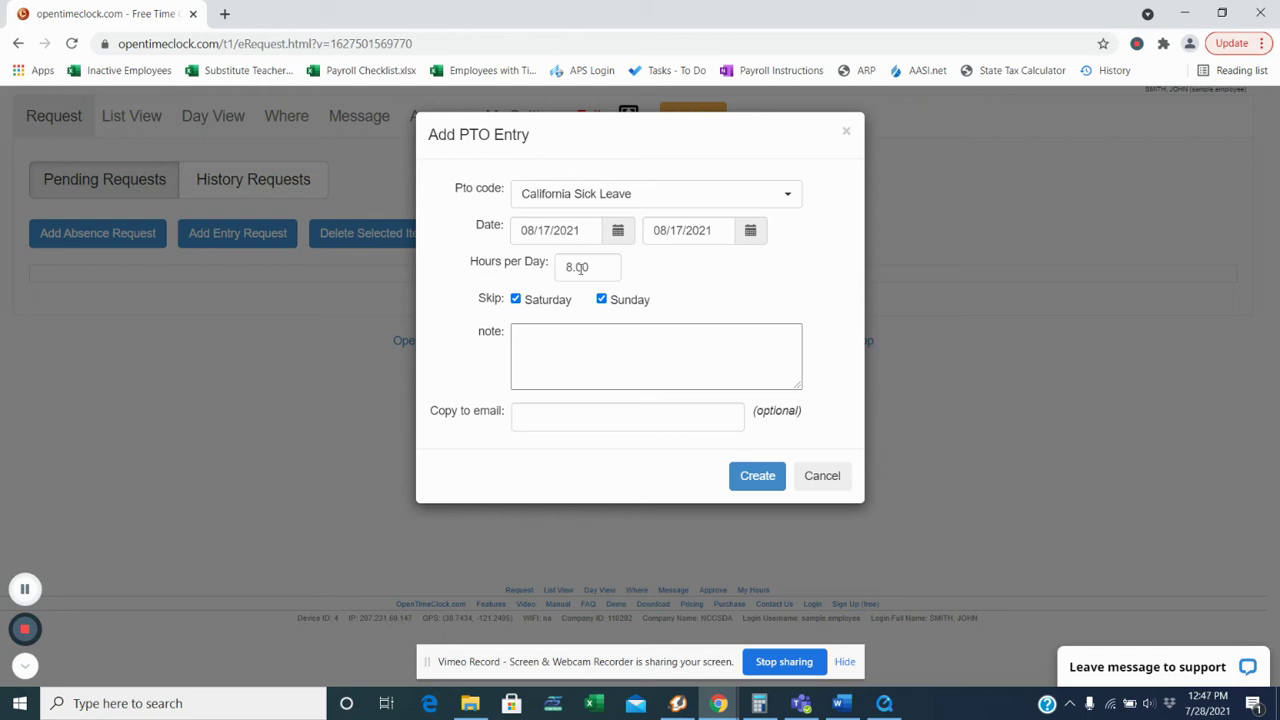
Step: Set 2 hours per day, add the note 'Dentist appointment', leave copy-to-email blank, and create it
double_click(582, 267)
type("2")
left_click(610, 352)
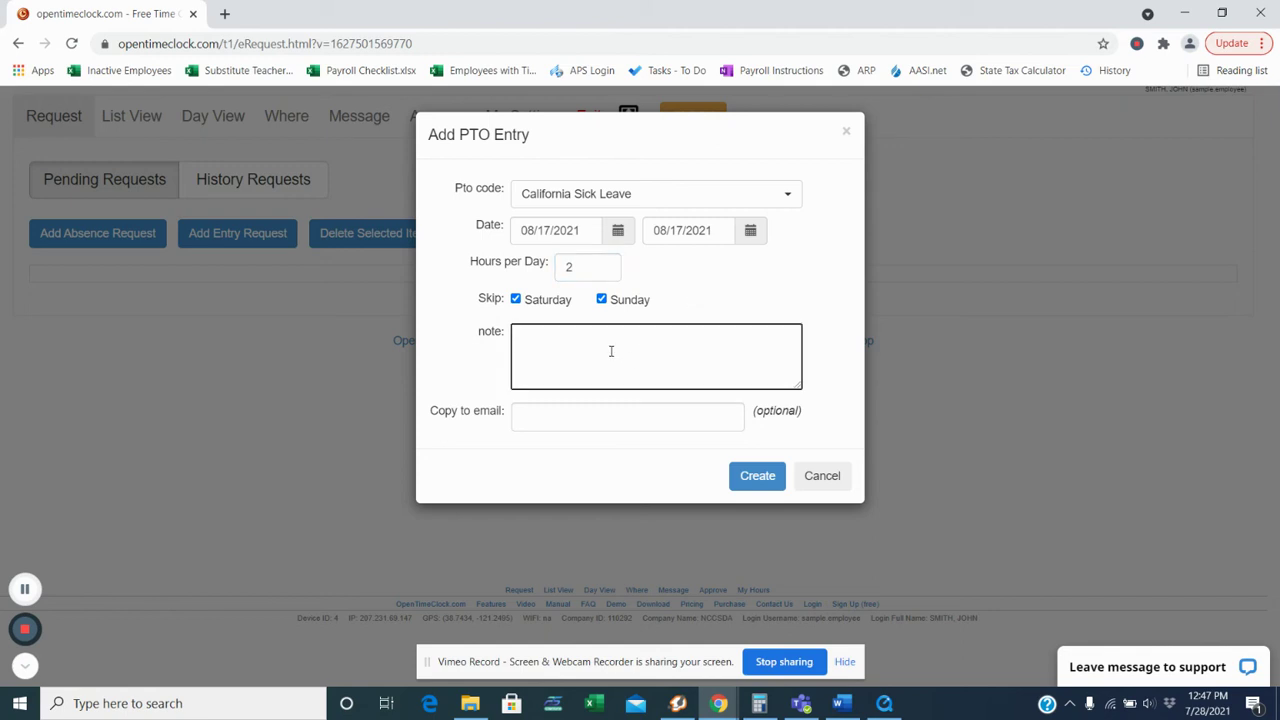
type("Dentist appointment")
left_click(538, 413)
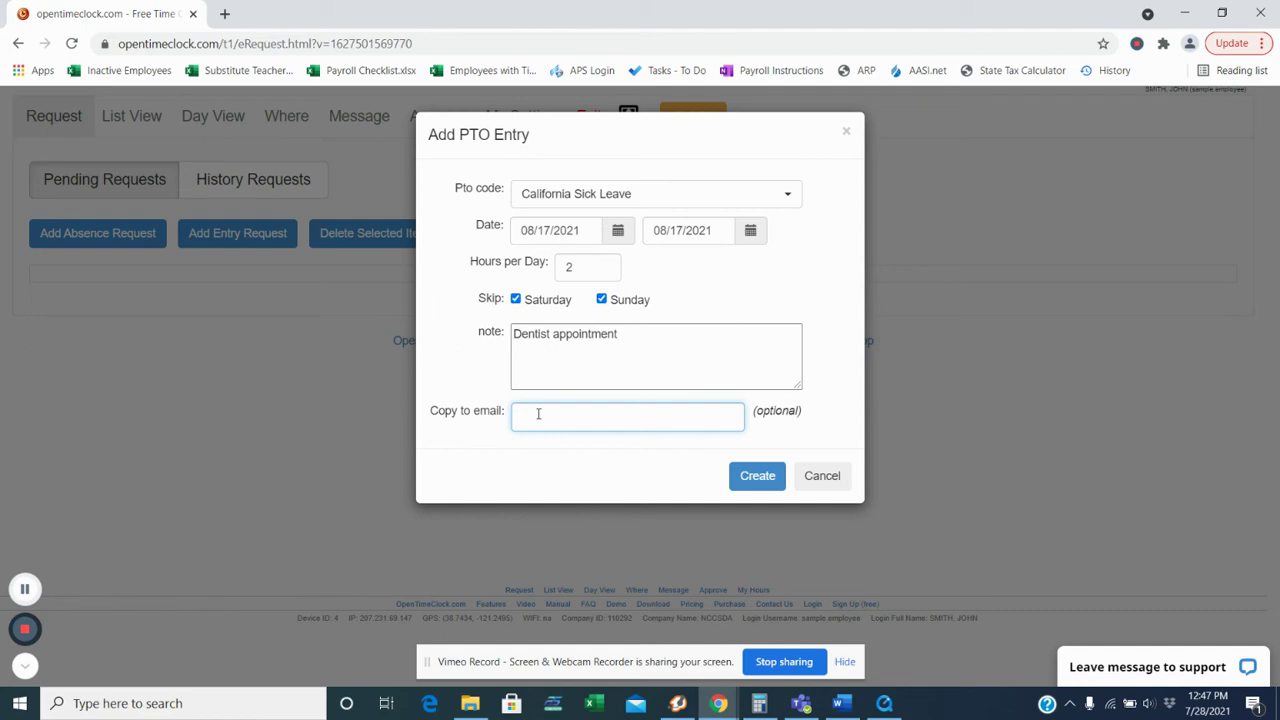
left_click(660, 474)
left_click(745, 482)
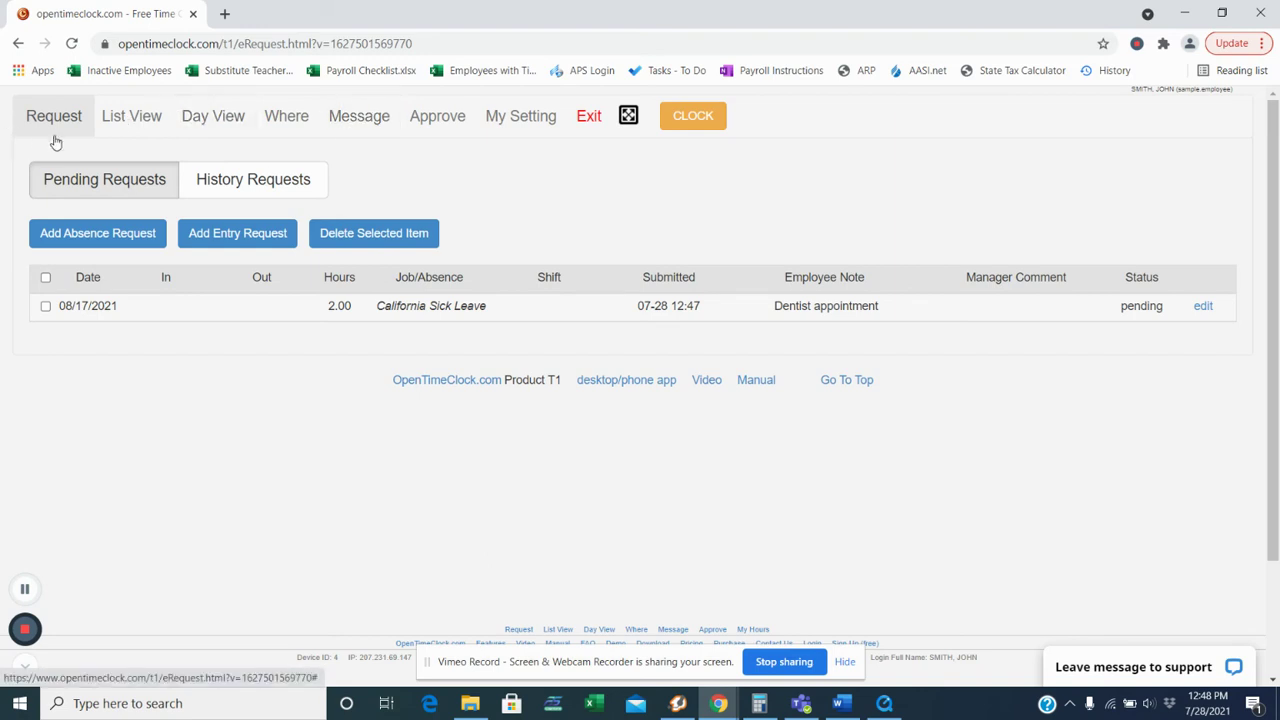
Step: Open the Message inbox, which reports no unread messages
left_click(337, 126)
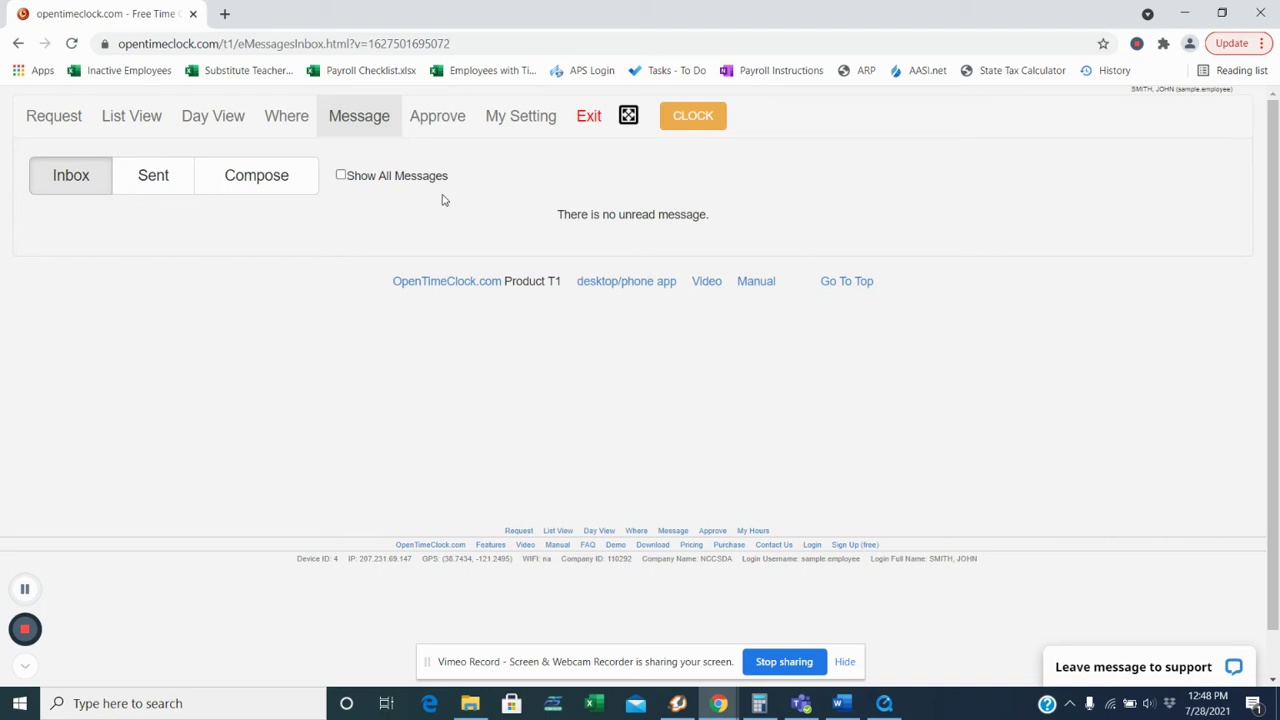
Step: Compose a new message, search receivers by the employee's last name, and check the single match
left_click(240, 185)
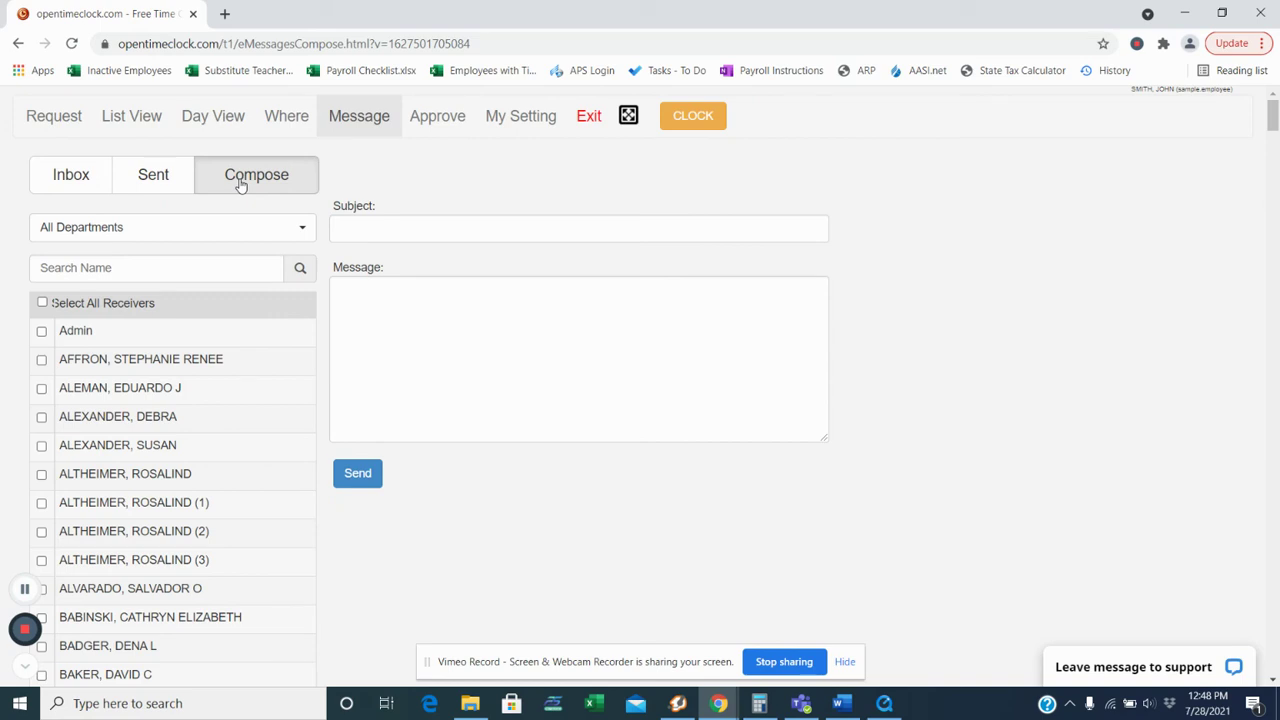
left_click(194, 230)
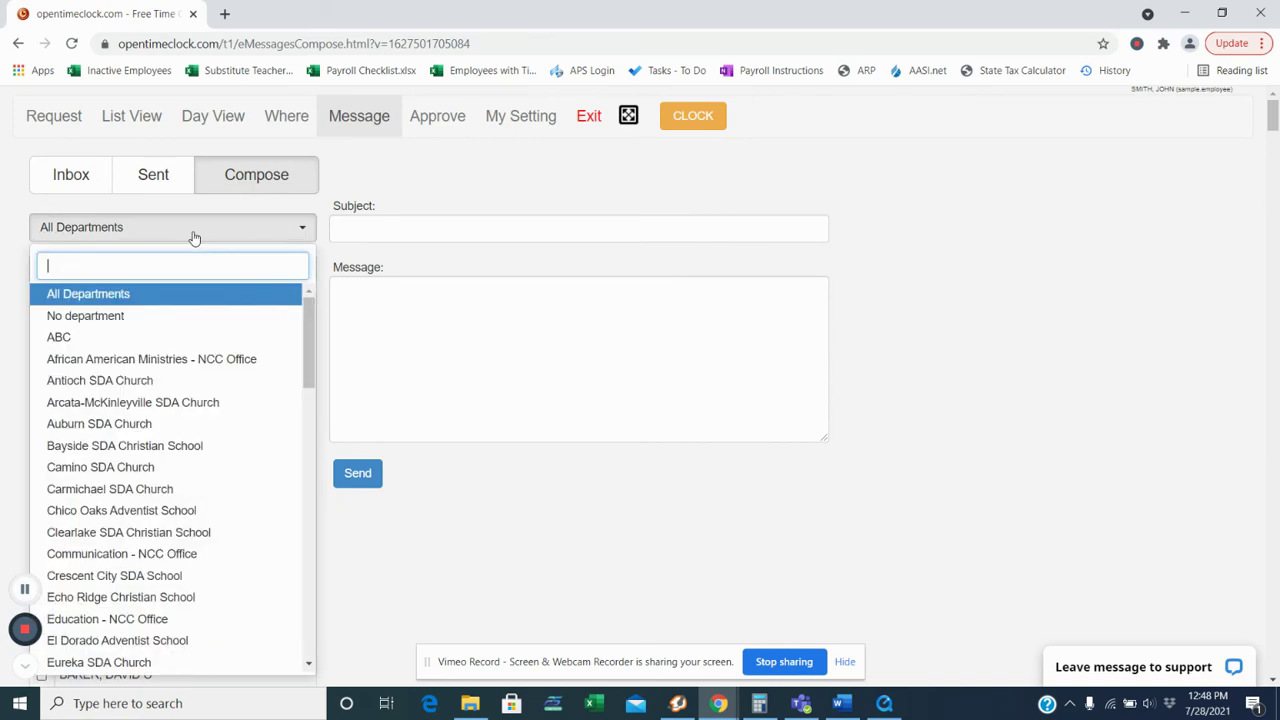
scroll(170, 445, "down", 1)
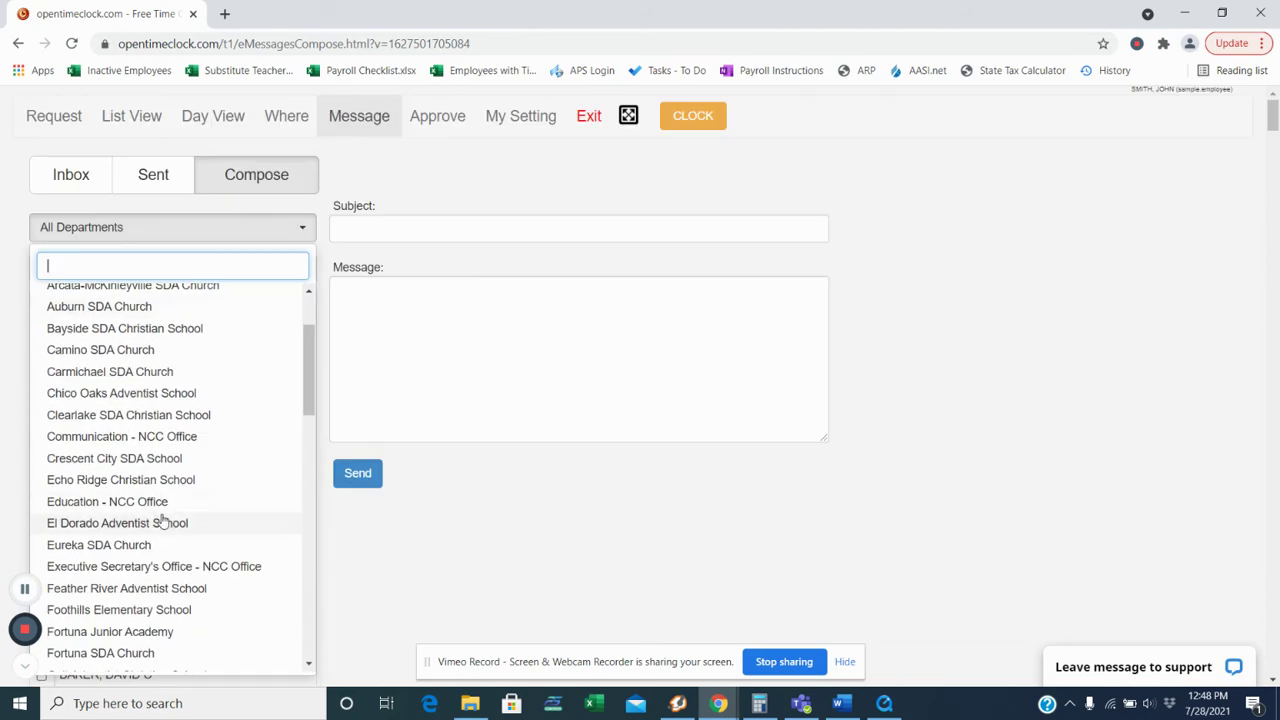
scroll(166, 520, "down", 1)
left_click(490, 523)
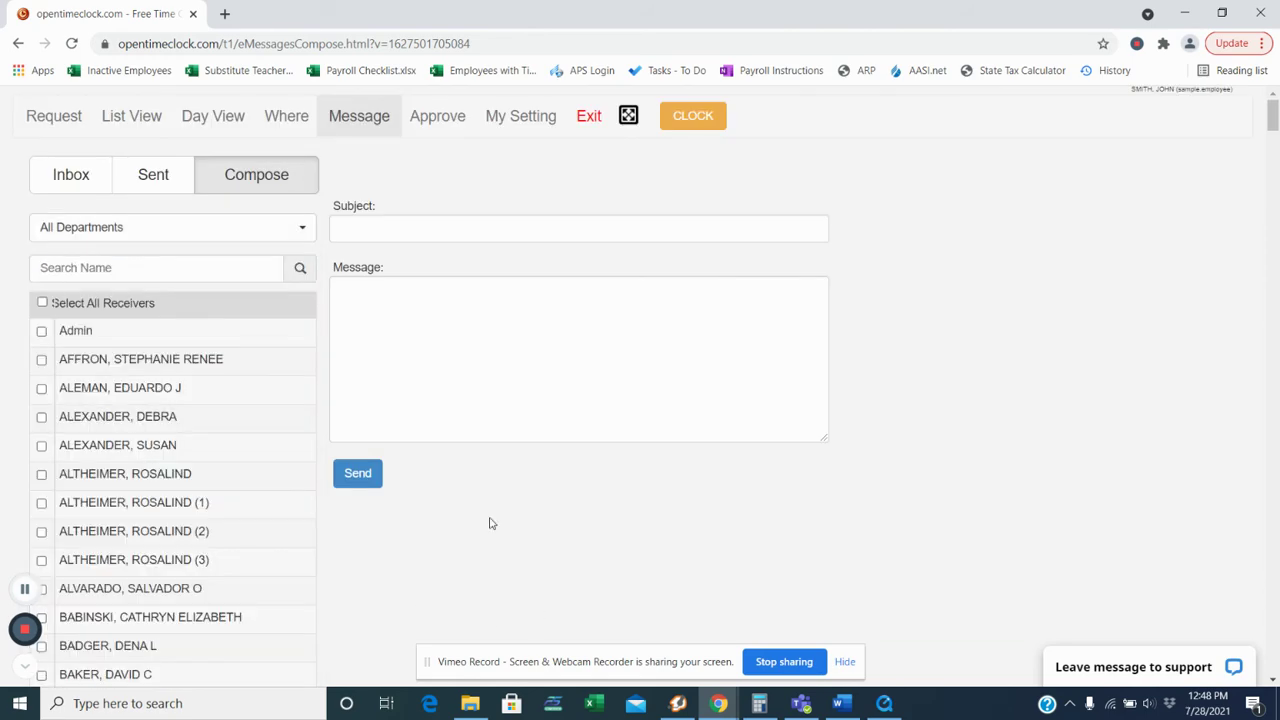
left_click(116, 268)
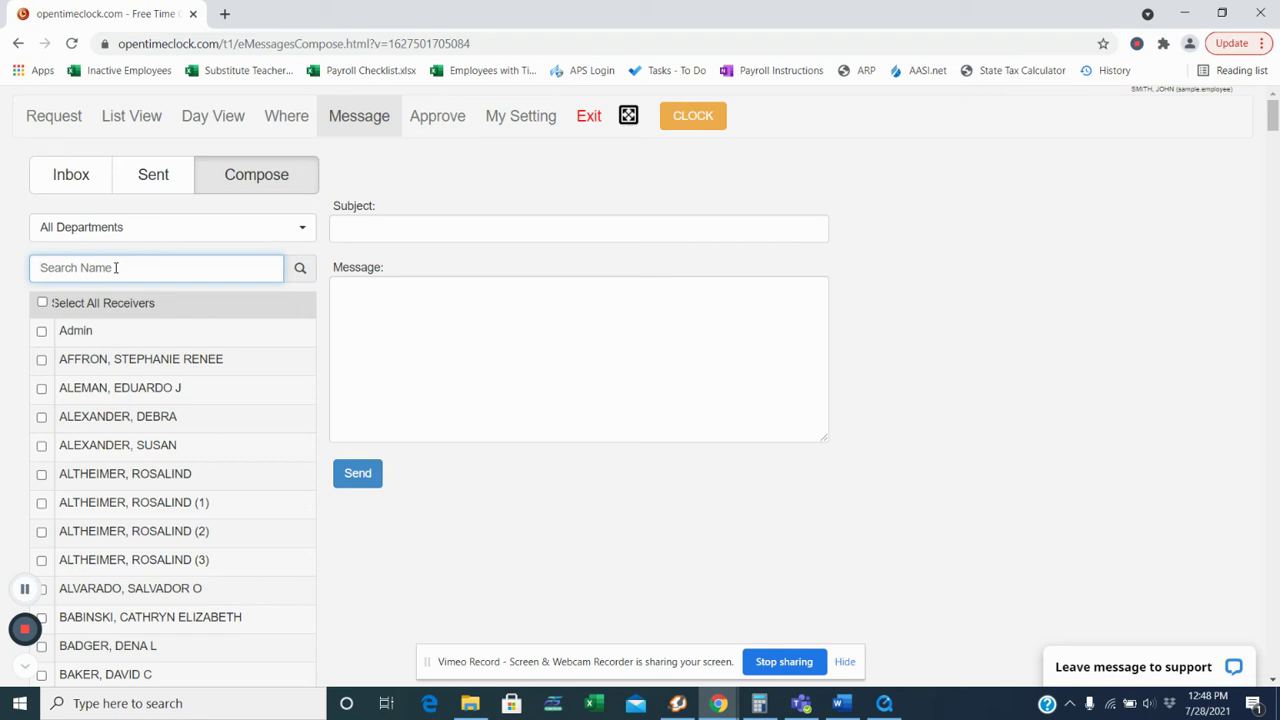
type("doe")
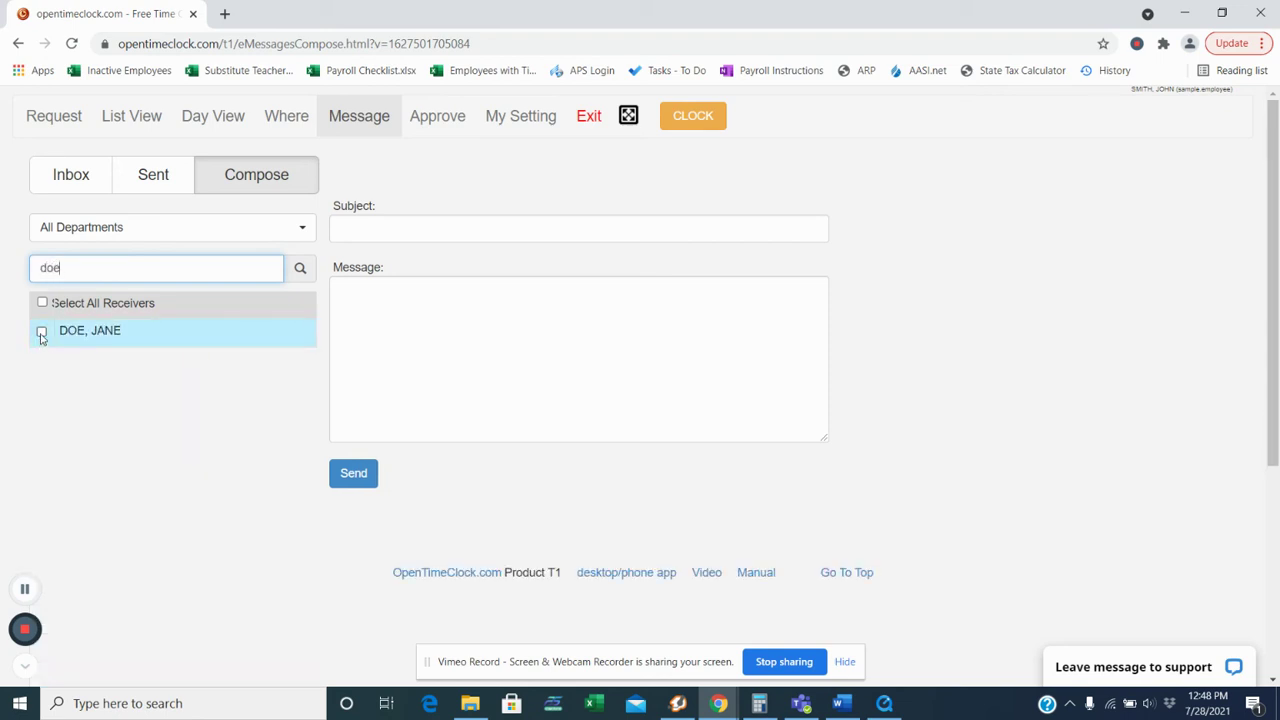
left_click(41, 333)
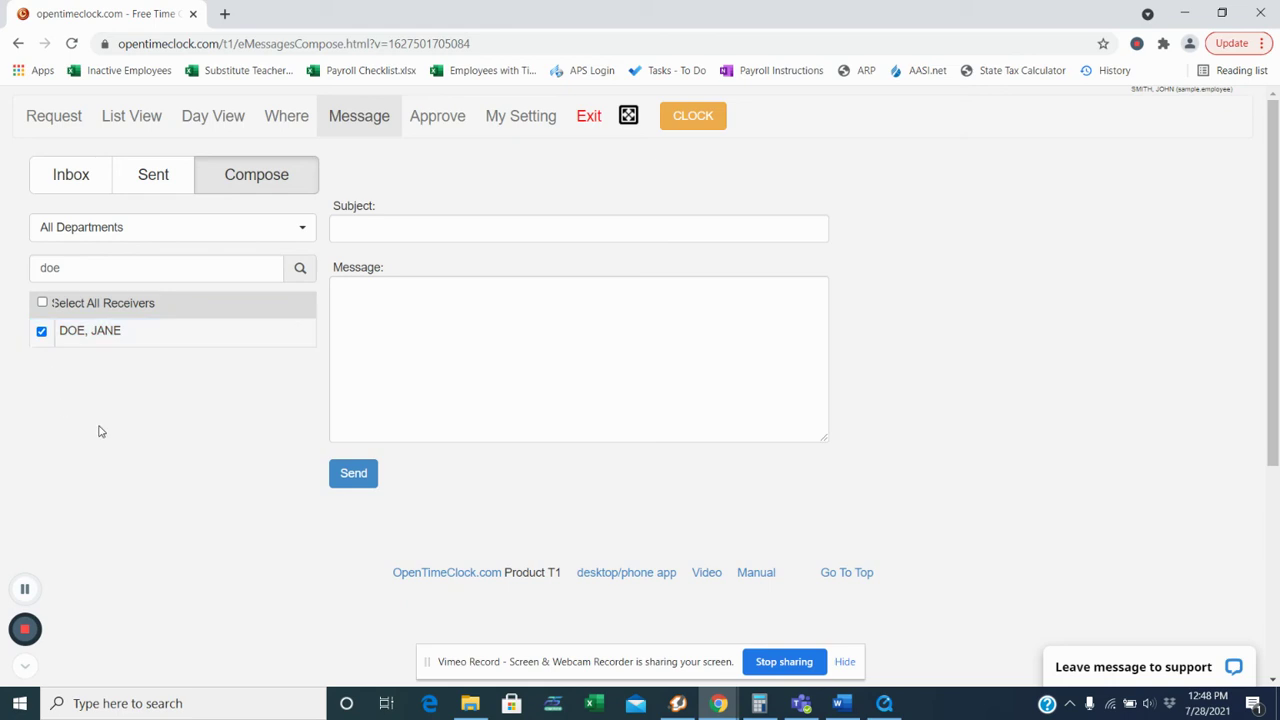
left_click(497, 221)
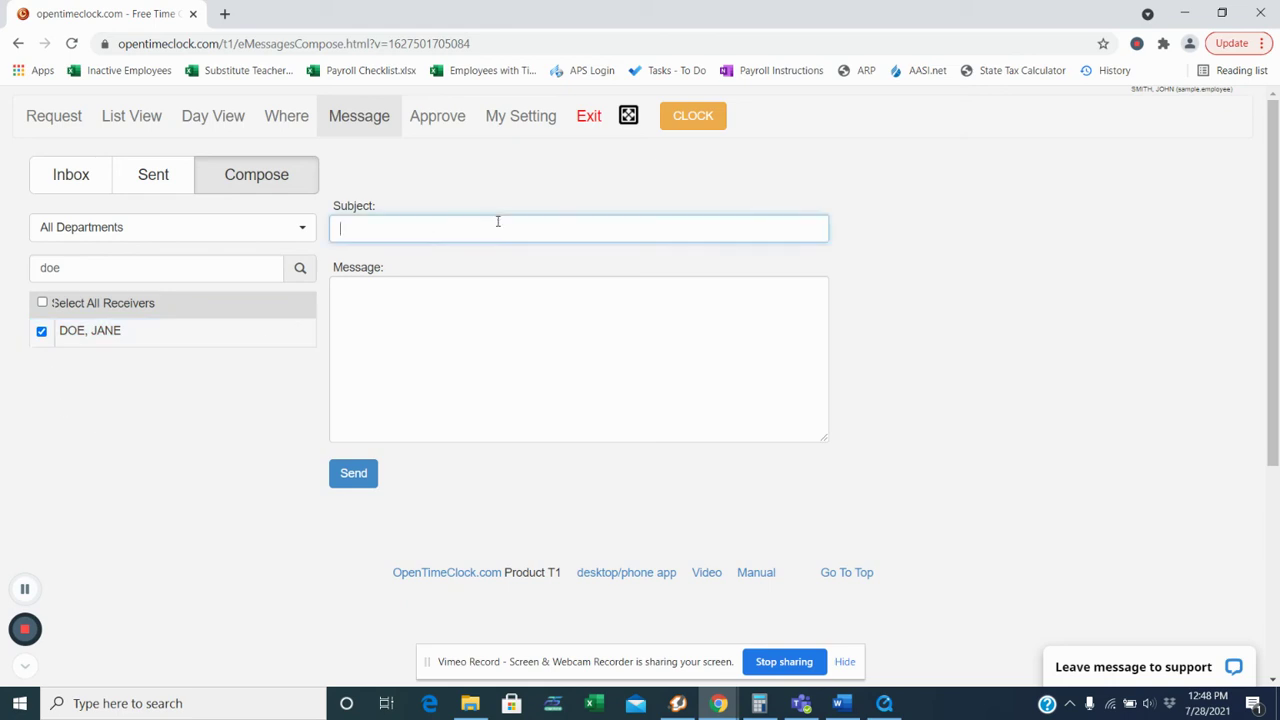
Step: Send a 'Missed punch' message: forgot to clock in, please enter hours 8:30am to 12:30pm today
type("Missed punch")
key("Tab")
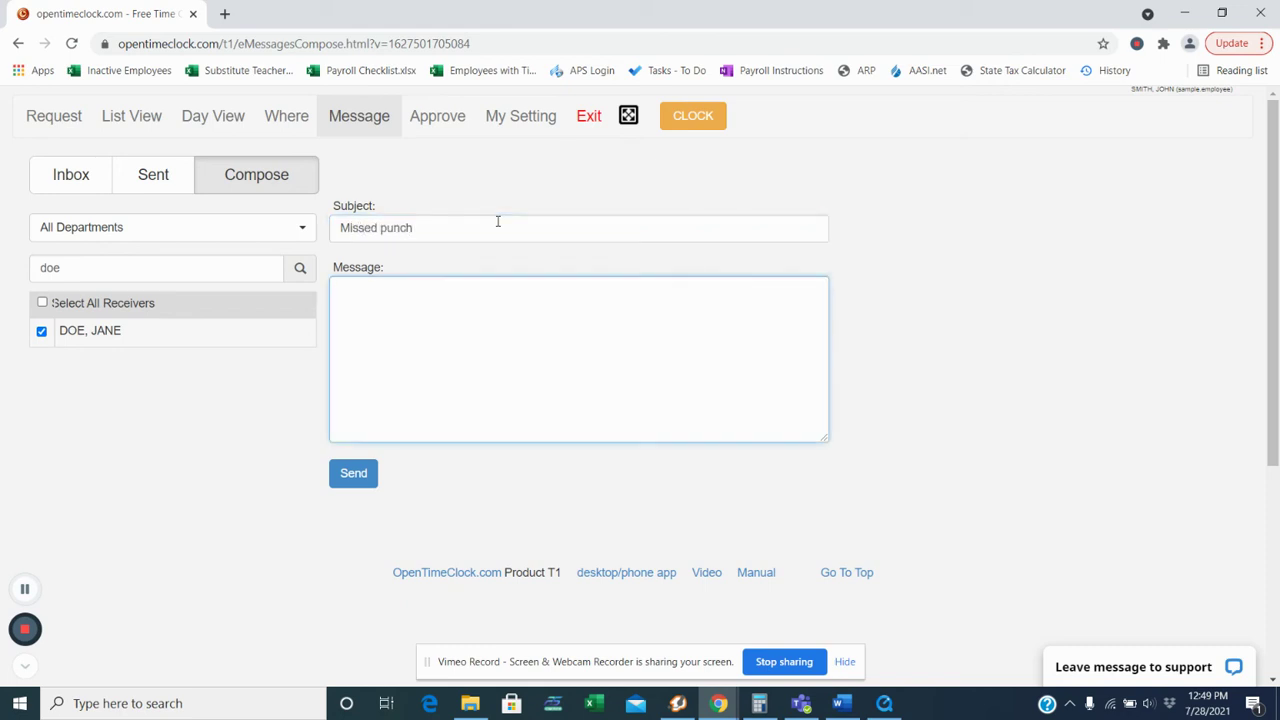
type("I forgot to clock in this morning! ")
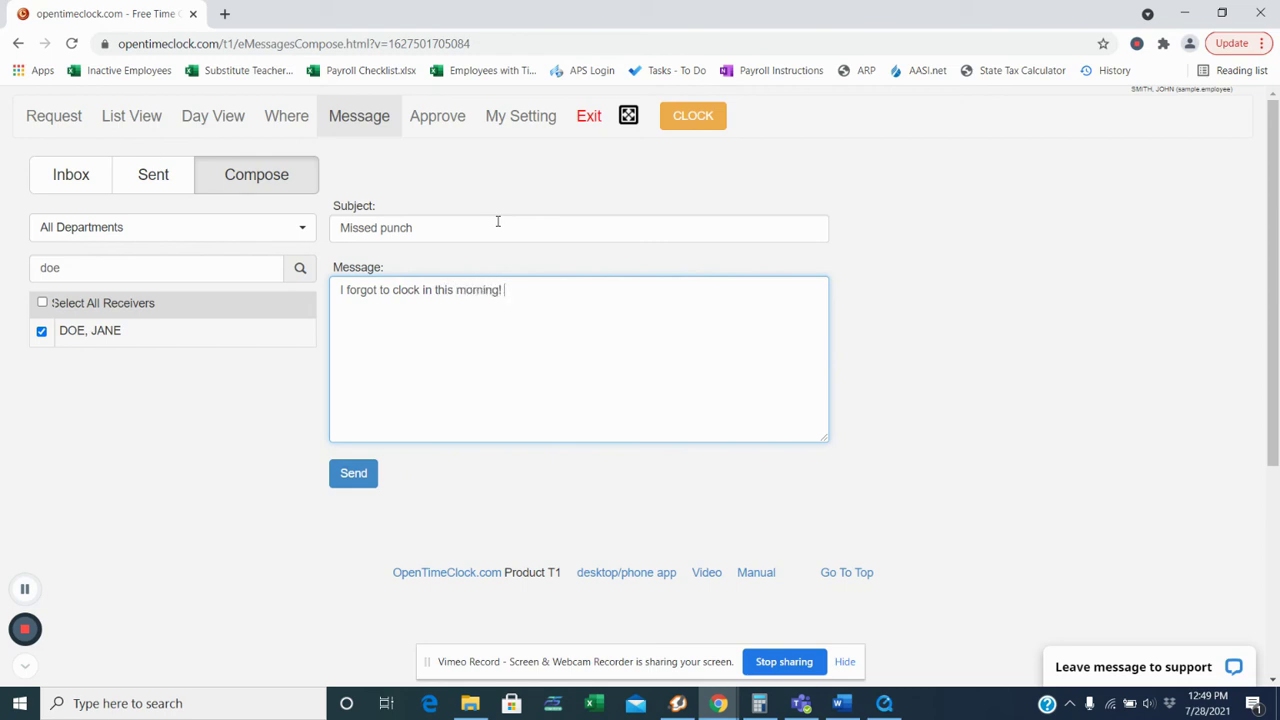
type("Please enter my hours from 7")
key("BackSpace")
type("8:30")
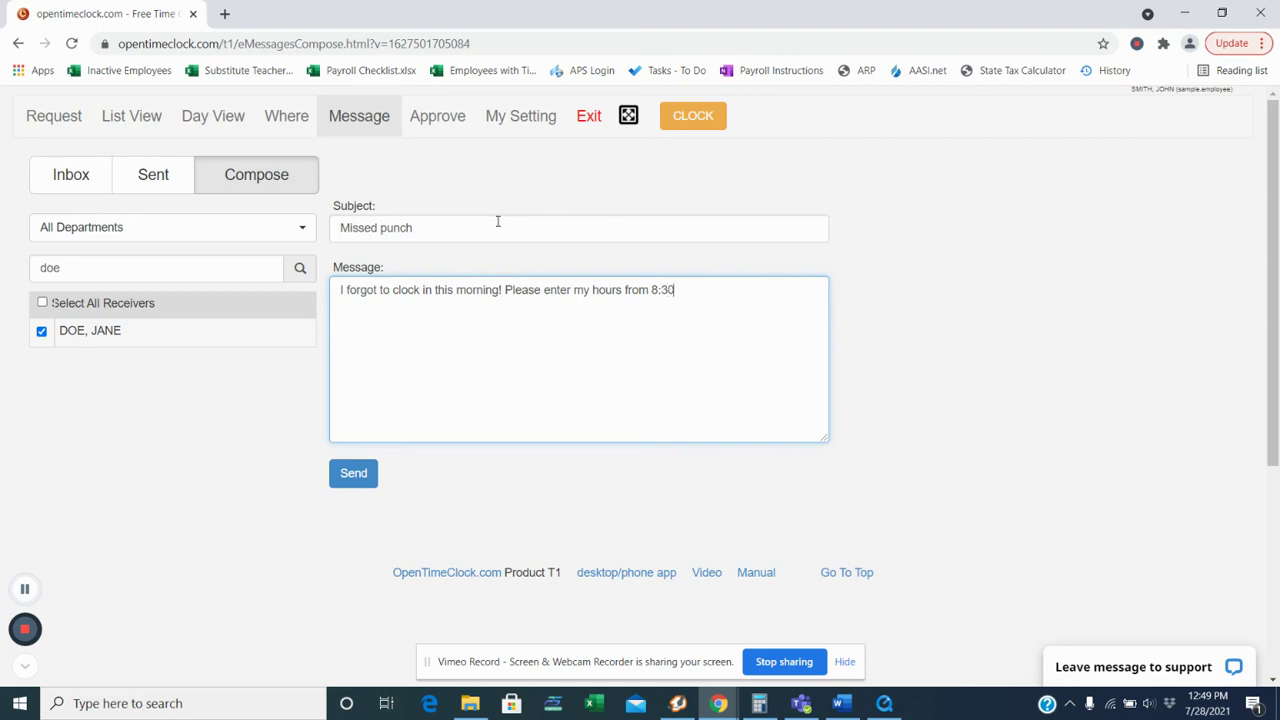
type("am to 12:30pm today!")
left_click(353, 476)
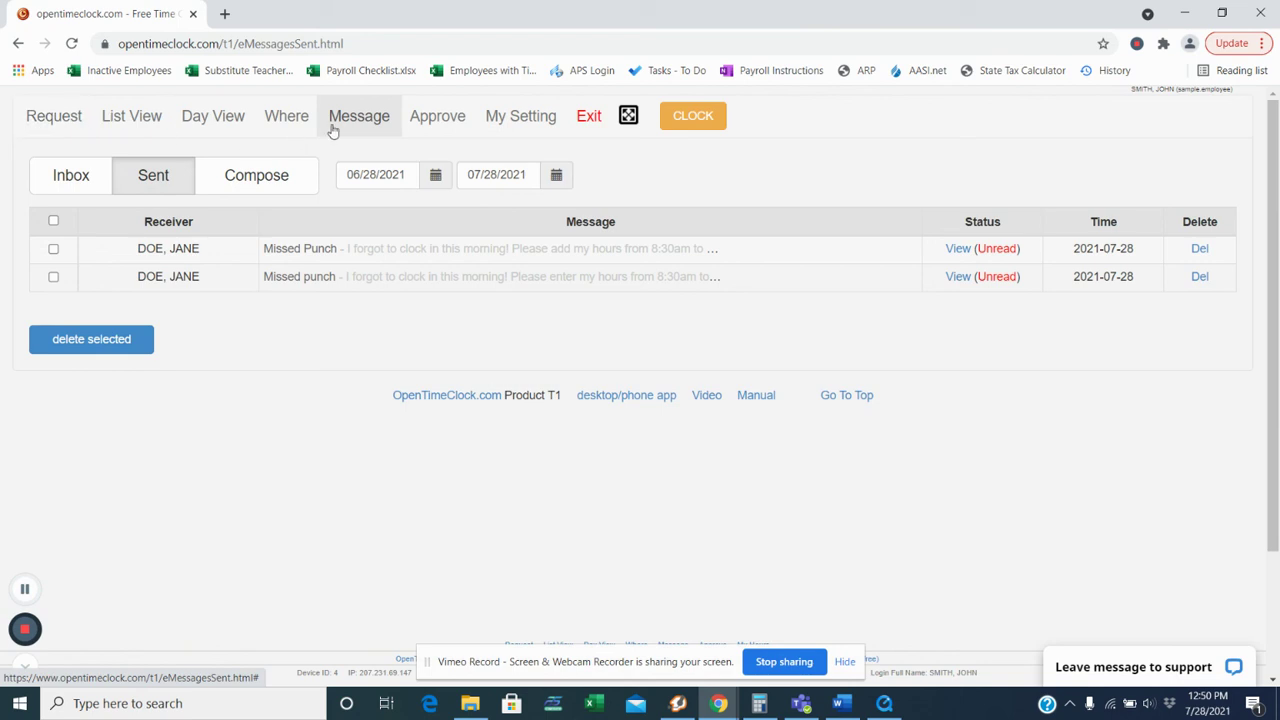
Step: Go to the Approve page to view the July 2021 timesheet
left_click(455, 122)
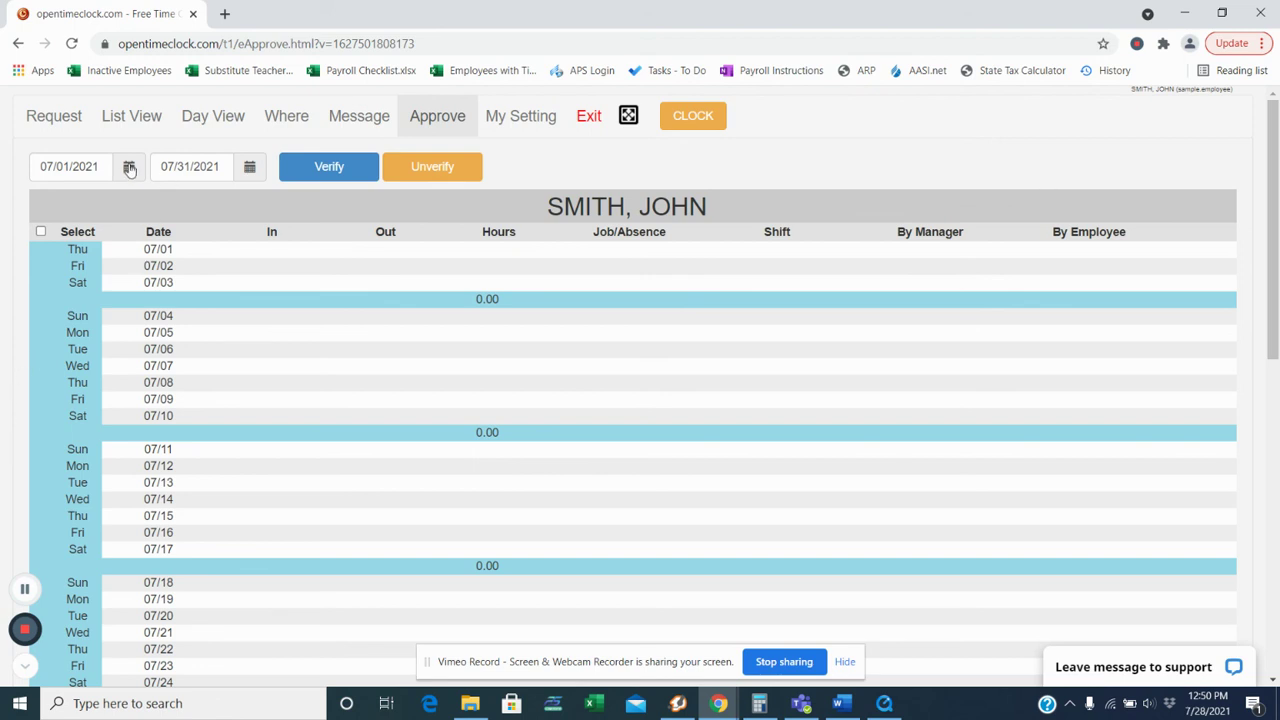
Step: Set the timesheet range to 08/01/2021–08/15/2021 and tick the Fri 08/13 entry
left_click(129, 167)
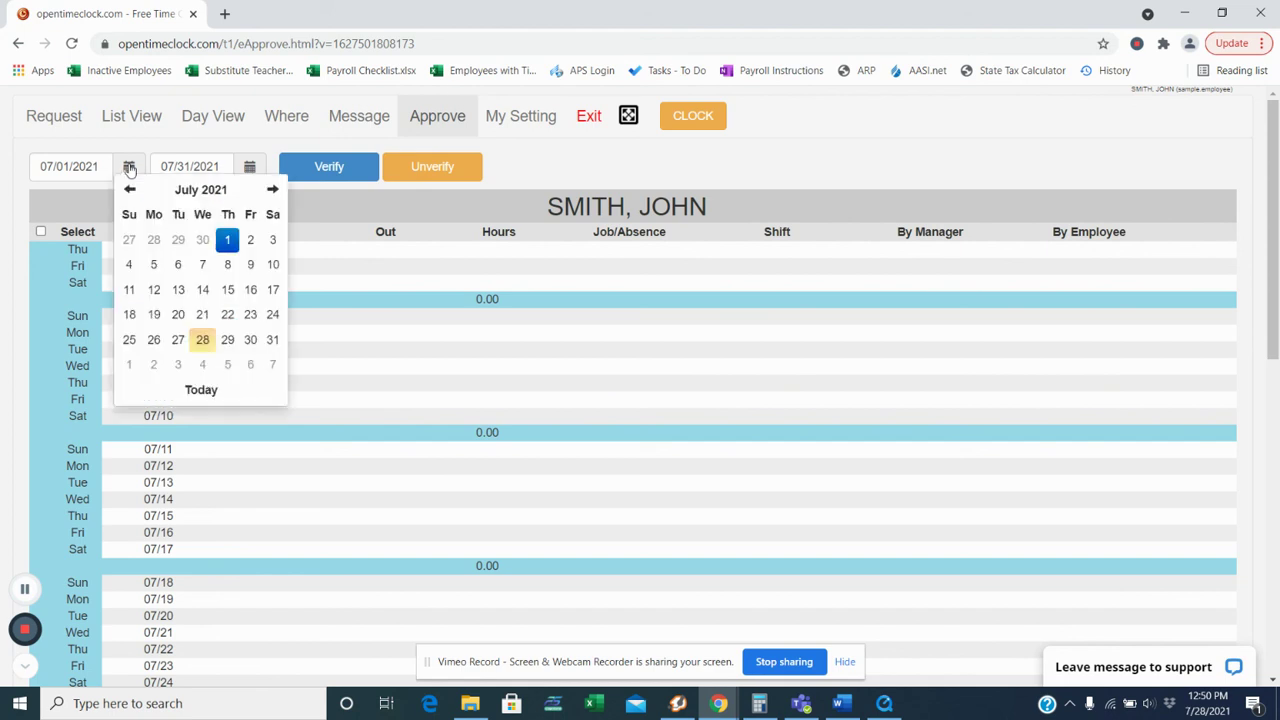
left_click(272, 189)
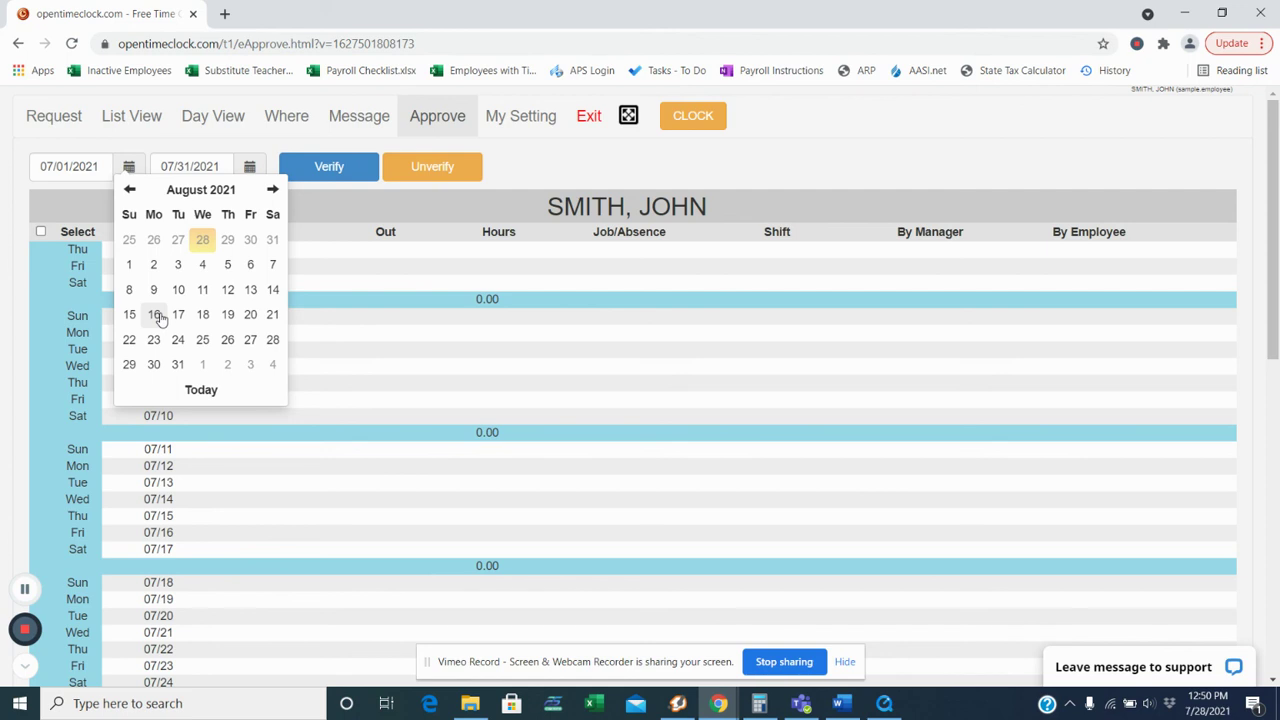
left_click(125, 265)
left_click(249, 167)
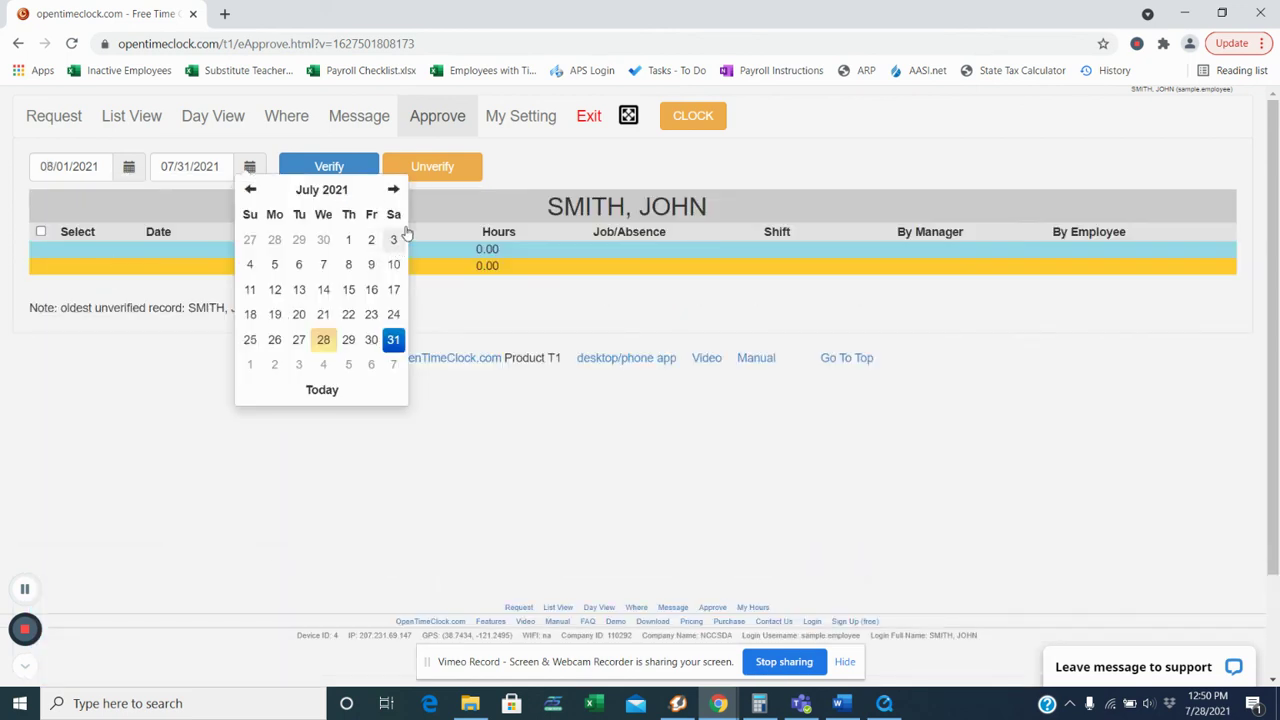
left_click(393, 189)
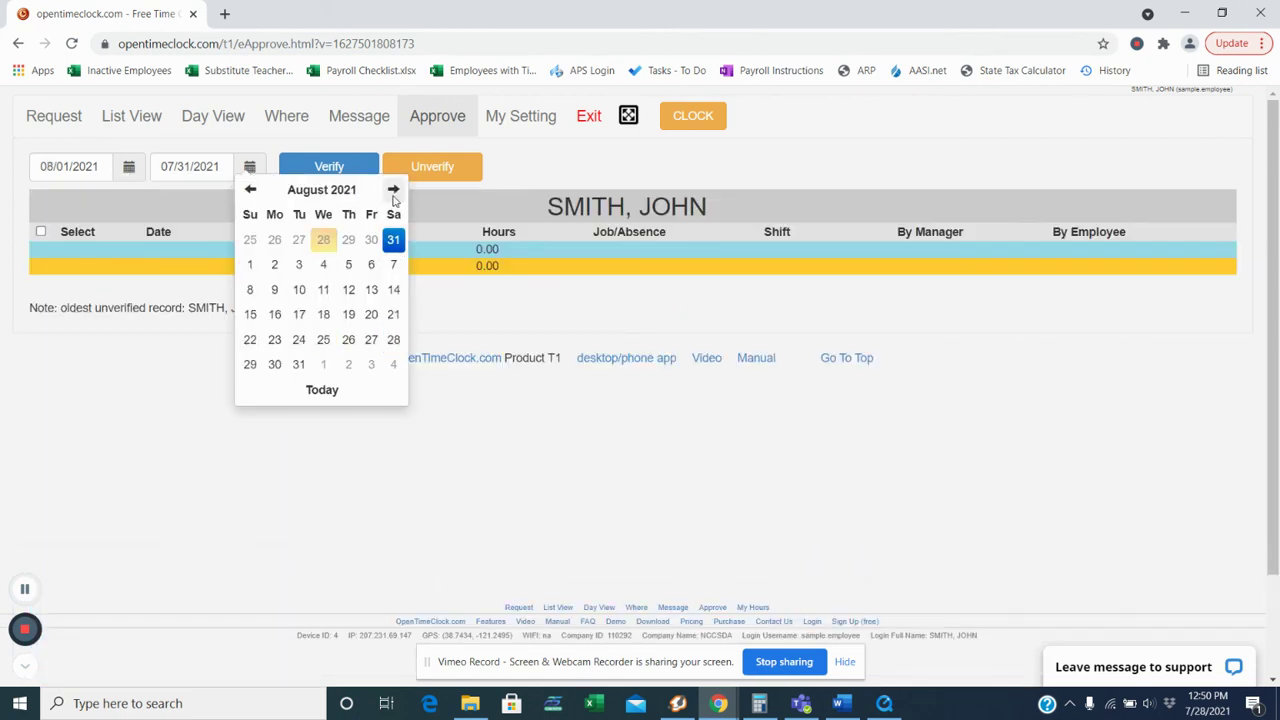
left_click(248, 318)
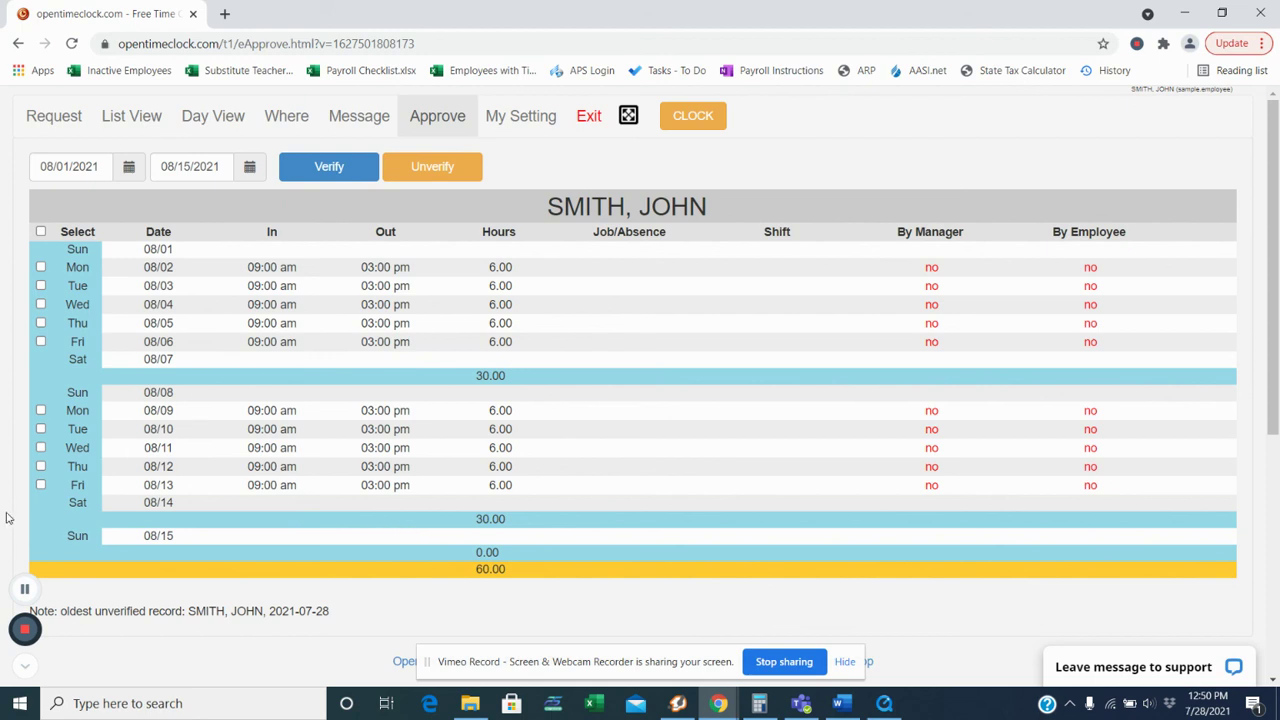
left_click(41, 485)
Step: Select all entries from 08/02 to 08/13 and verify them as the employee
left_click(41, 466)
left_click(41, 232)
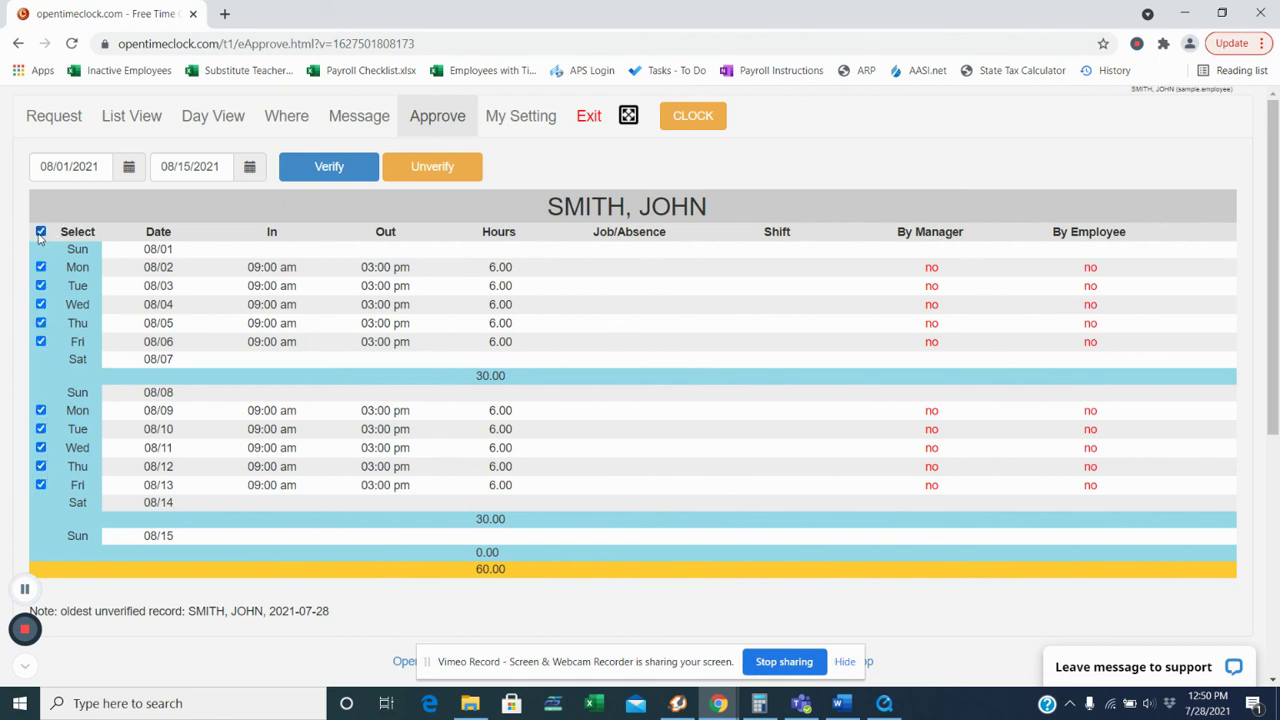
left_click(330, 167)
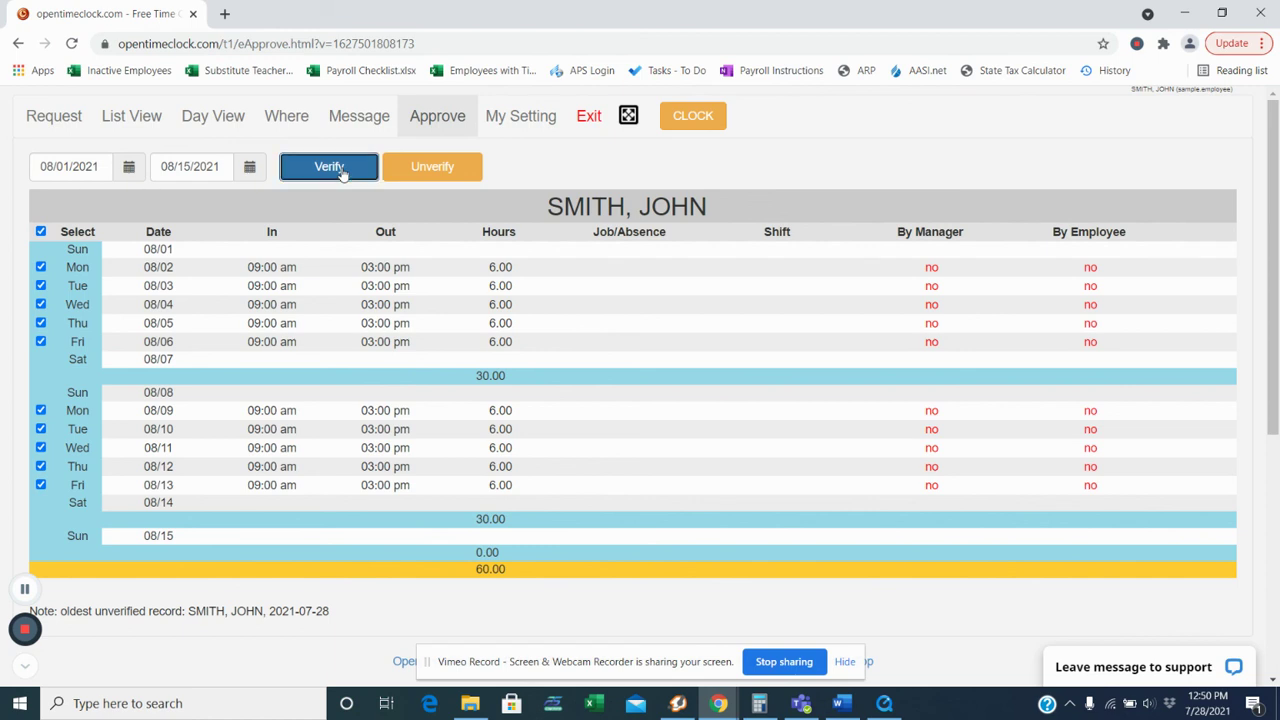